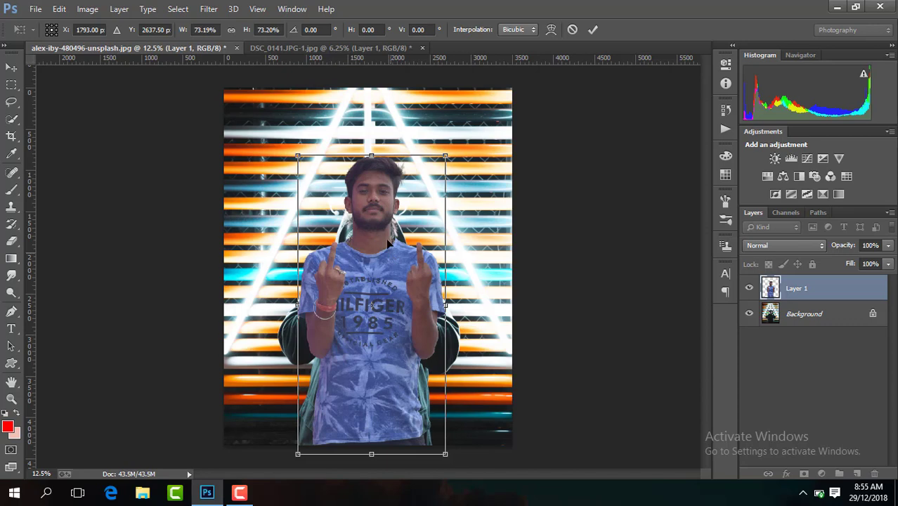
Step: Nudge the cut-out man slightly up and left, then toggle him to compare against the background
left_click_drag(388, 242, 386, 233)
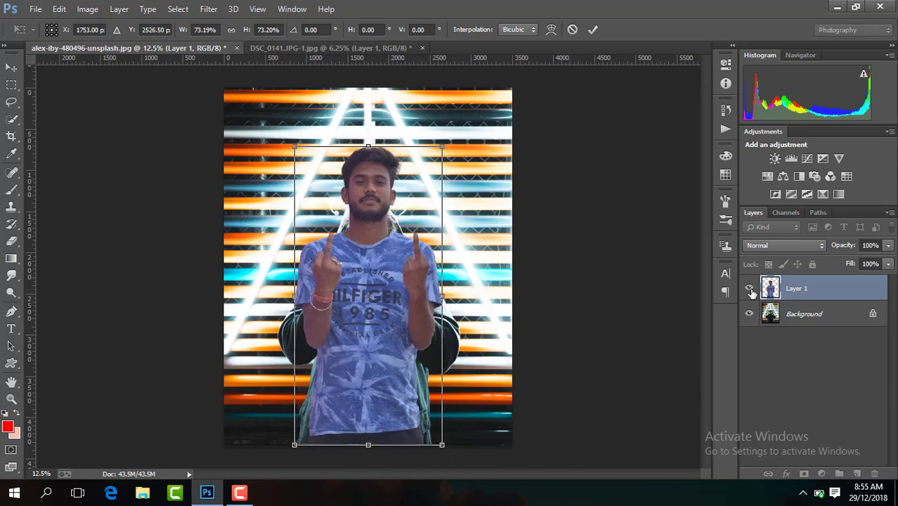
left_click(592, 29)
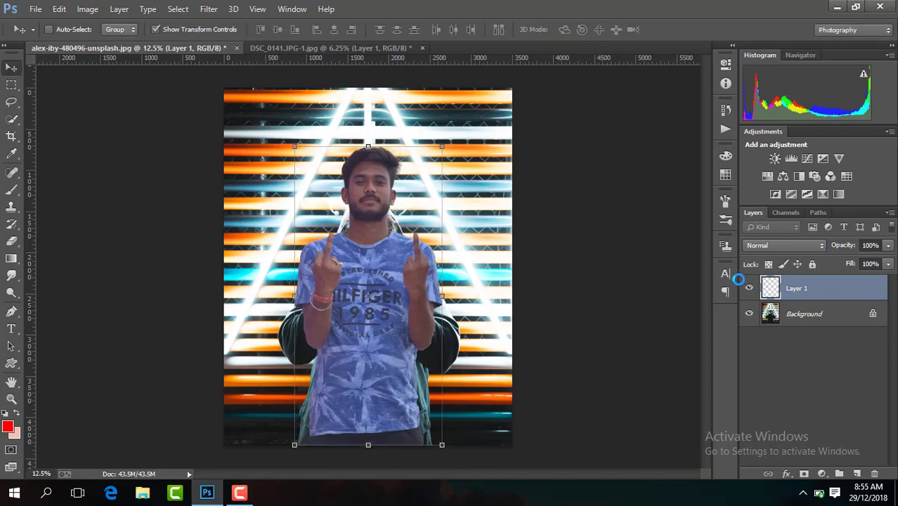
left_click(749, 289)
left_click(749, 289)
left_click(749, 289)
left_click(748, 288)
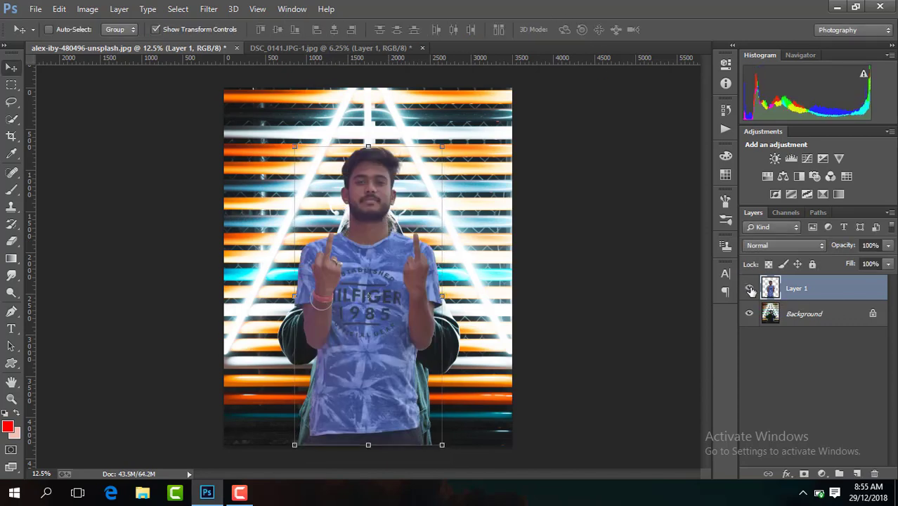
Step: Enlarge the man to about 124% and settle him lower, centred over the stripes
left_click_drag(420, 219, 421, 261)
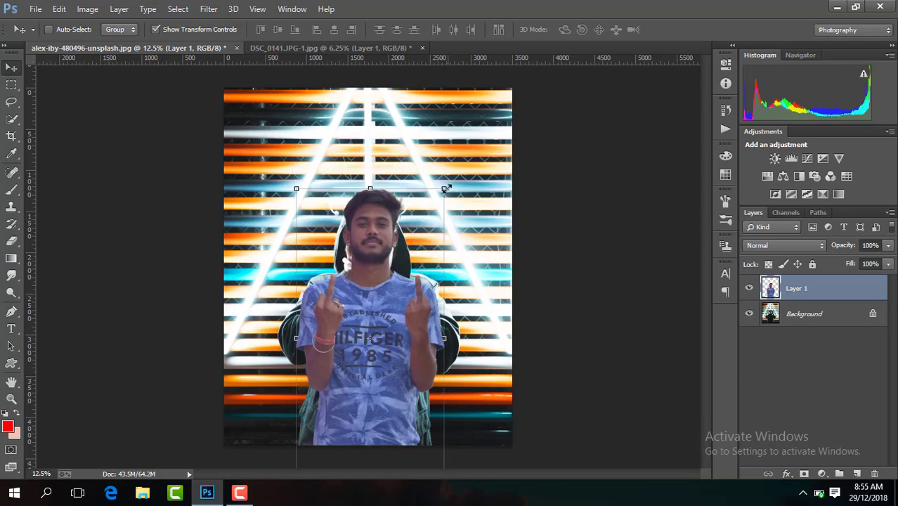
left_click_drag(445, 188, 500, 170)
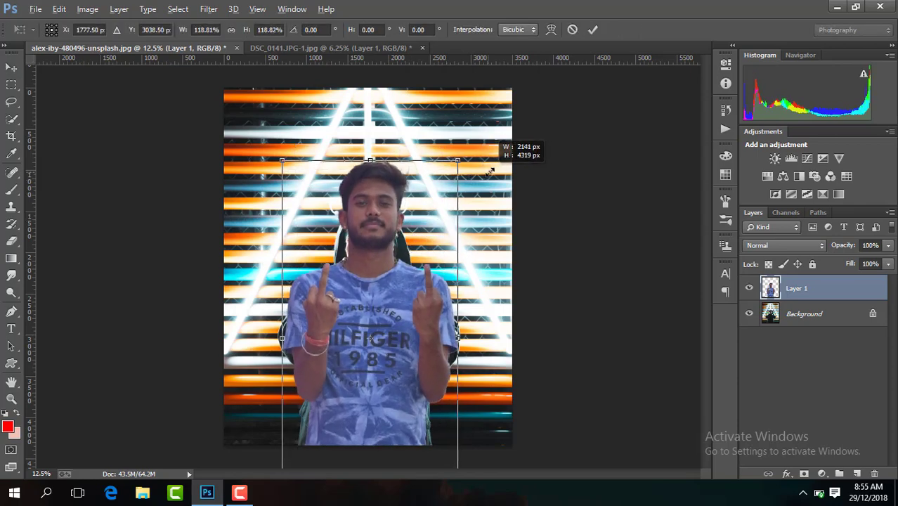
left_click_drag(385, 225, 382, 242)
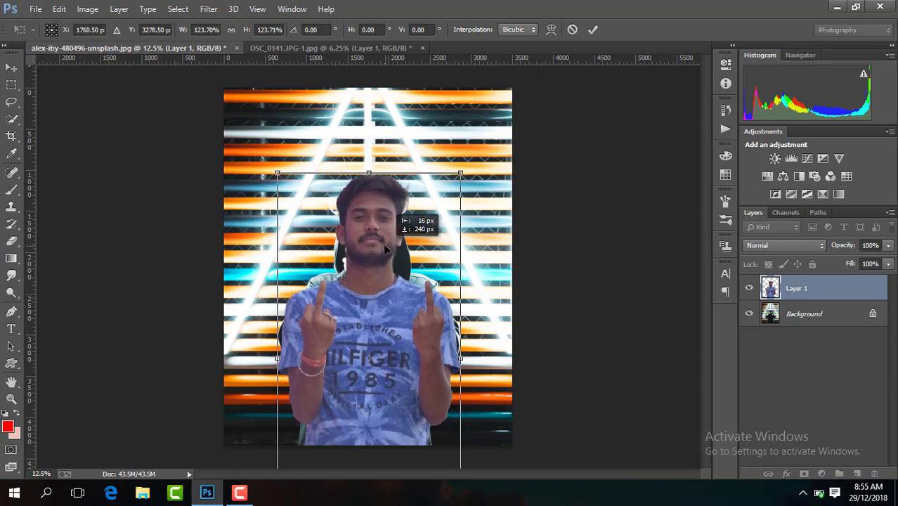
key("Return")
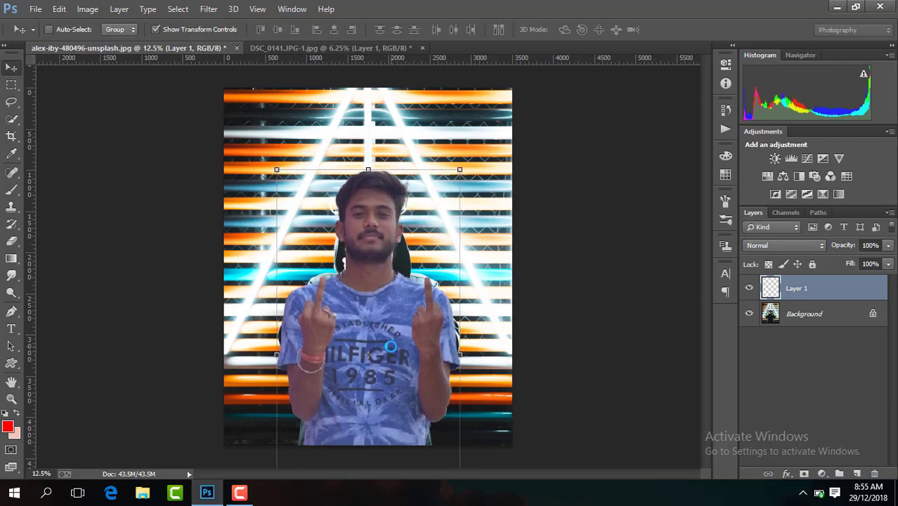
left_click(202, 29)
left_click_drag(414, 344, 415, 346)
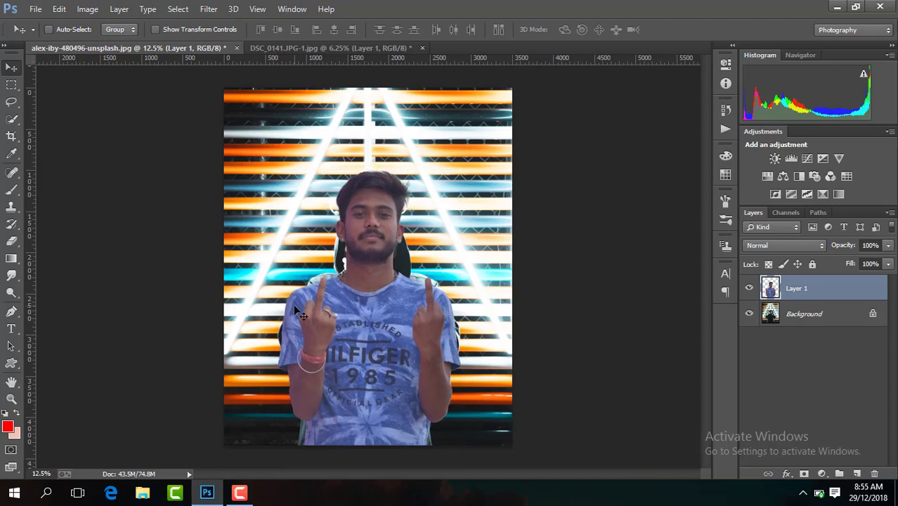
Step: Duplicate the Background layer and set the Clone Stamp brush to 163 px
left_click(810, 314)
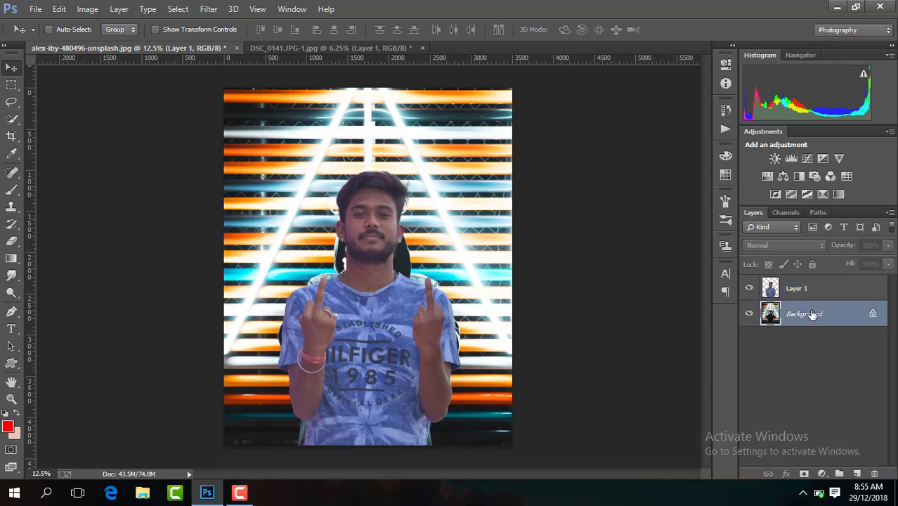
key("ctrl+j")
left_click(11, 206)
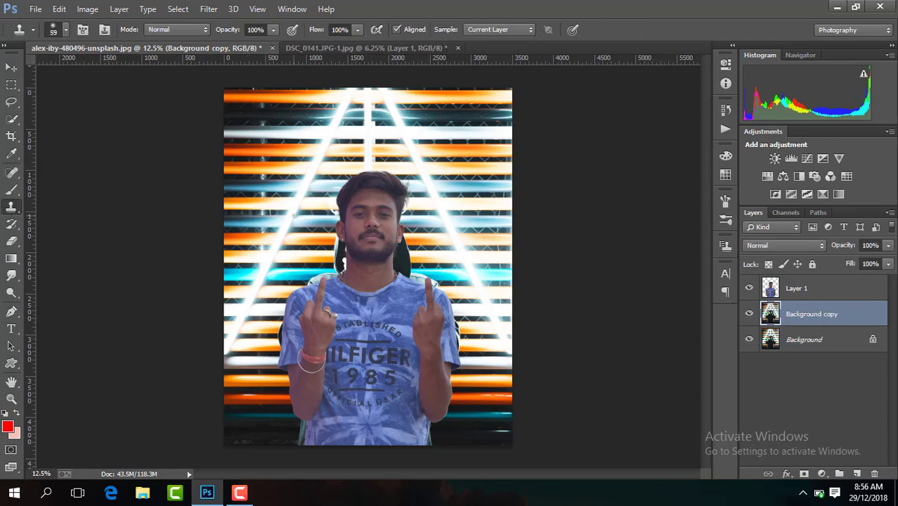
key("ctrl+plus")
key("ctrl+plus")
key("ctrl+plus")
key("ctrl+plus")
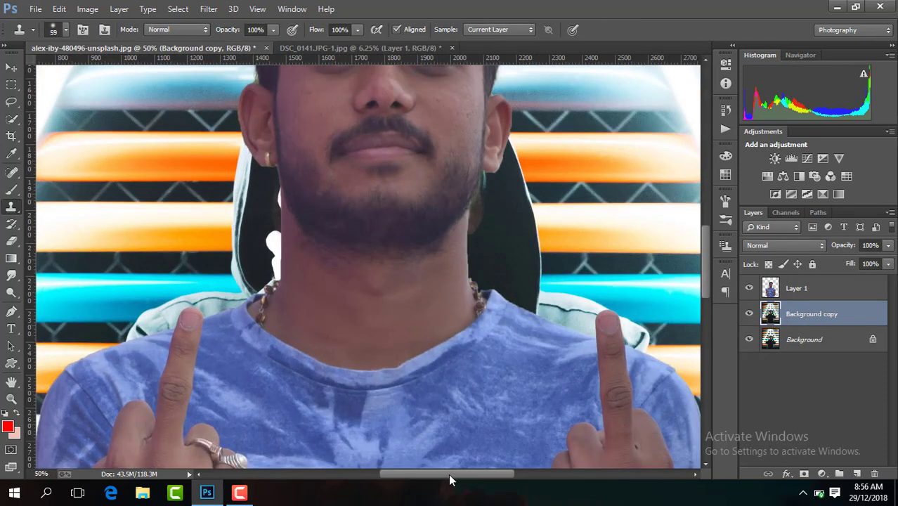
left_click_drag(448, 475, 432, 476)
left_click(66, 30)
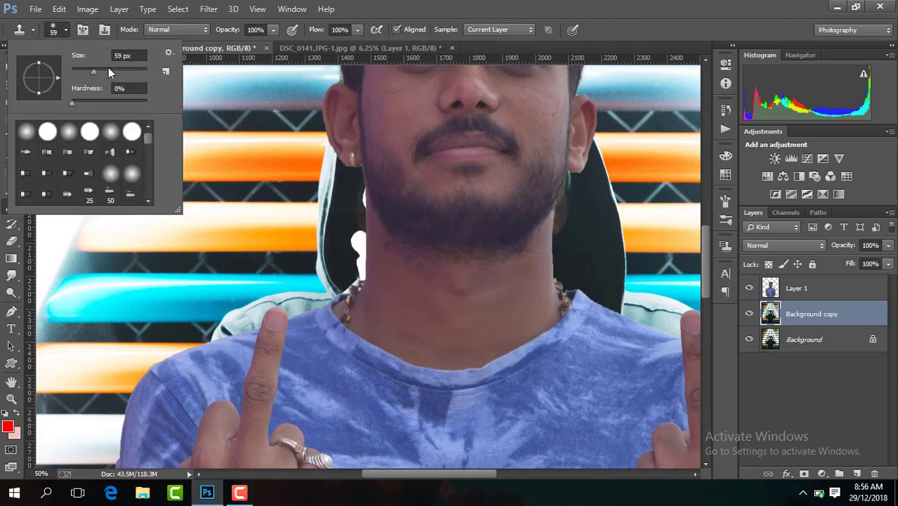
left_click(121, 71)
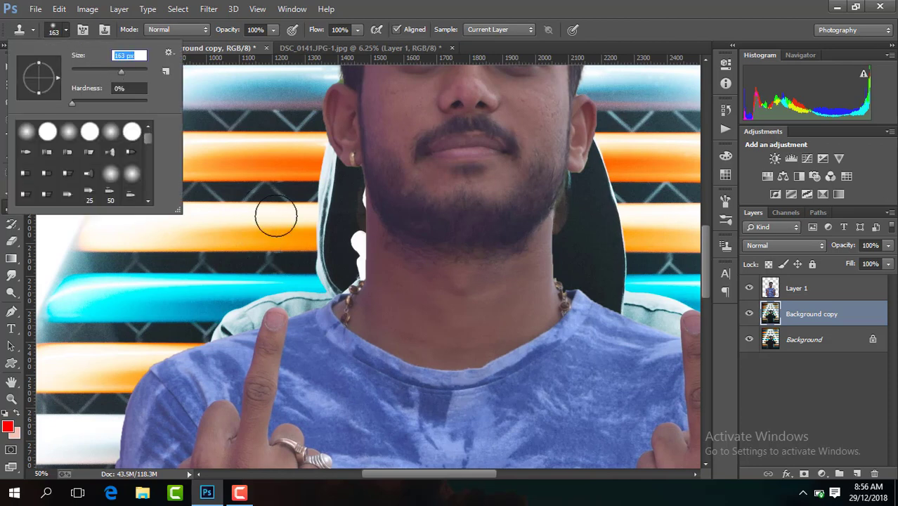
left_click(284, 228, "alt")
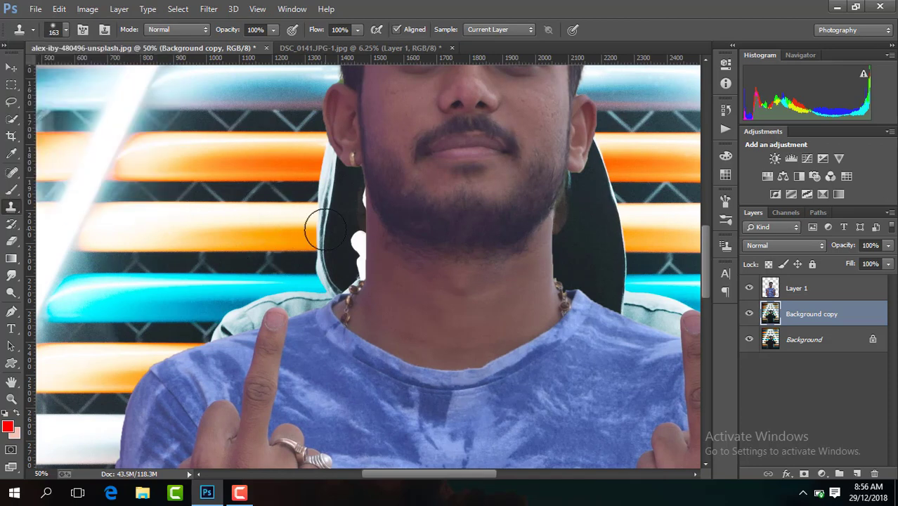
Step: Clone the orange stripe and fence pattern over the white hoodie edge beside the jaw
left_click_drag(325, 229, 370, 227)
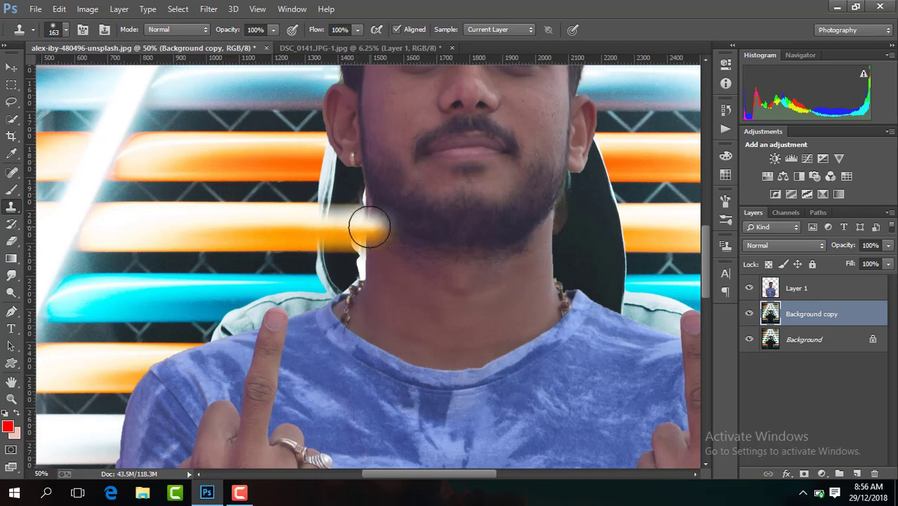
key("ctrl+z")
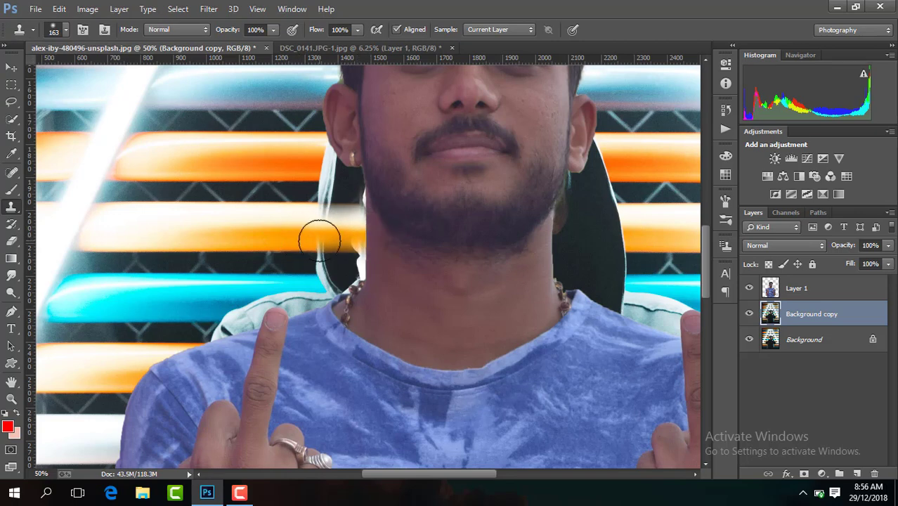
left_click_drag(321, 237, 362, 239)
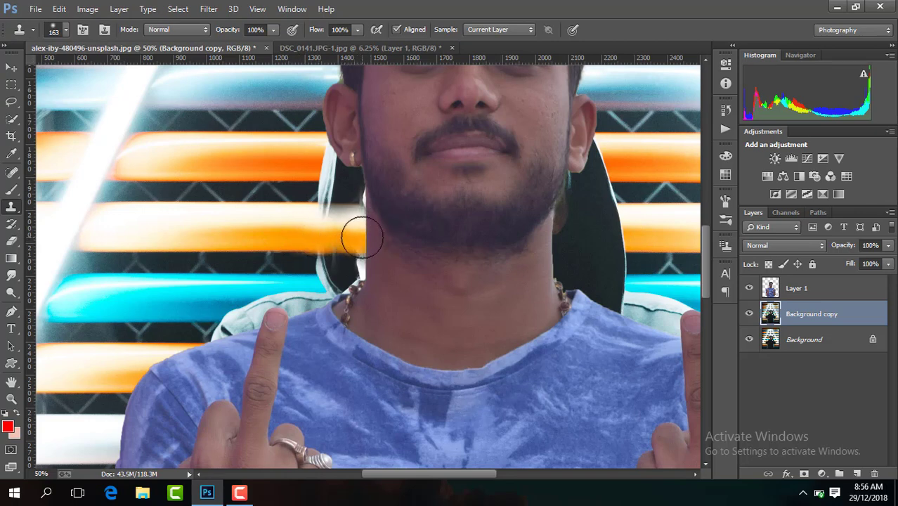
left_click_drag(296, 258, 351, 270)
Step: Cover the white streaks by the ear and left of the neck with orange and dark stripe
left_click(308, 165, "alt")
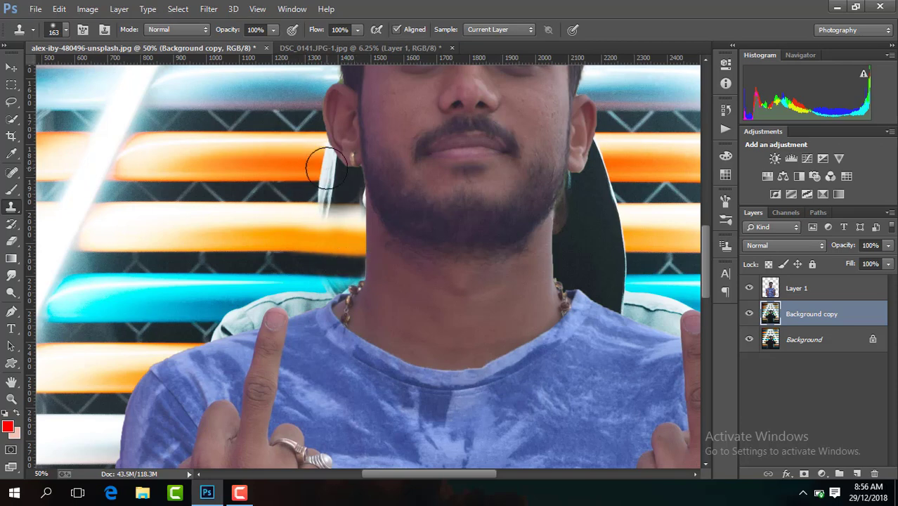
left_click_drag(325, 160, 355, 170)
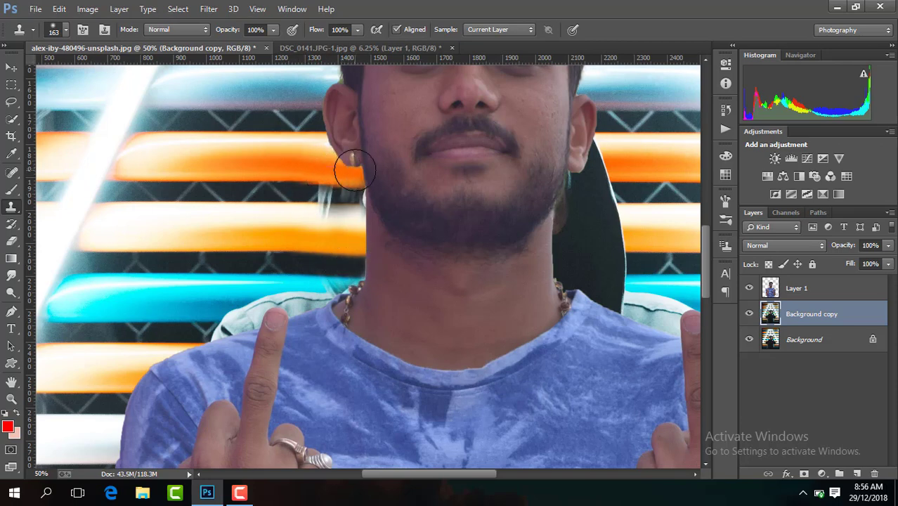
left_click(310, 211, "alt")
mouse_move(310, 211)
left_mouse_down()
mouse_move(337, 218)
mouse_move(351, 196)
left_mouse_up()
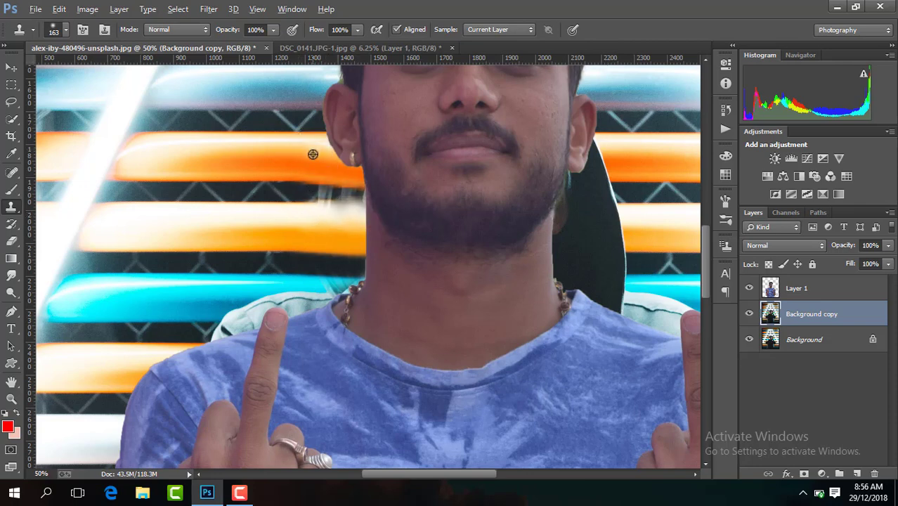
left_click(335, 151, "alt")
left_click(335, 146)
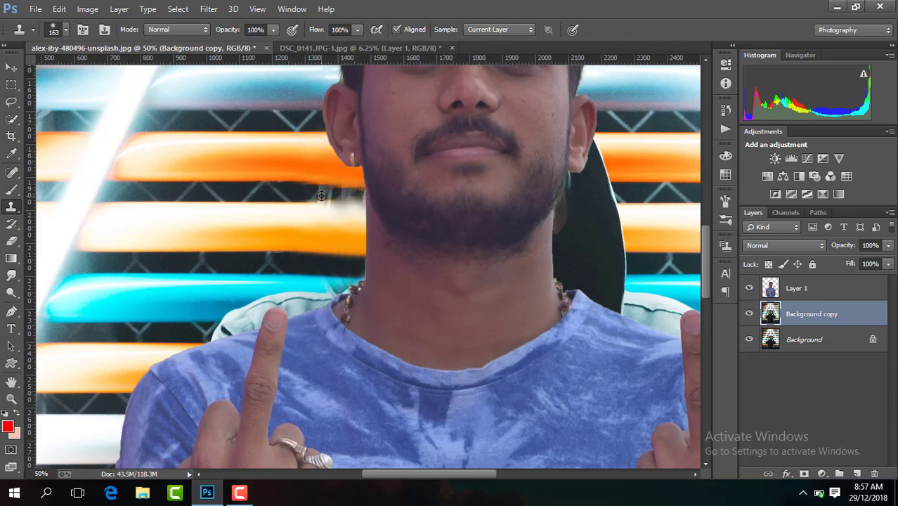
left_click(321, 196, "alt")
left_click_drag(321, 196, 359, 195)
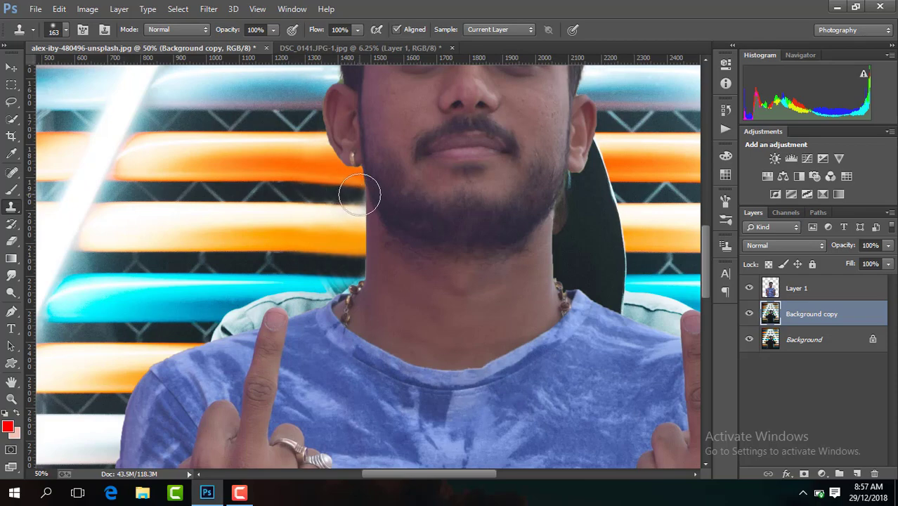
Step: Clone the cyan background stripe over the pale hoodie patch beside the neck
key("ctrl+minus")
key("ctrl+minus")
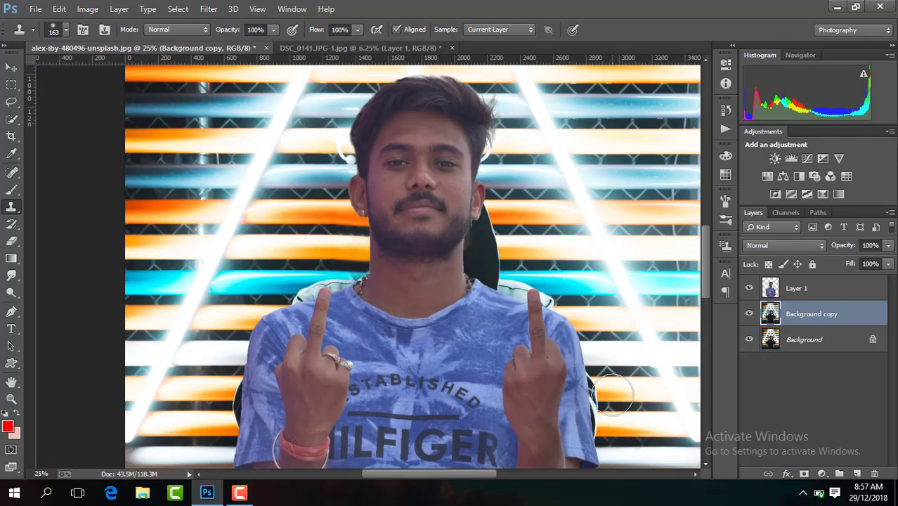
key("ctrl+minus")
key("ctrl+plus")
key("ctrl+plus")
key("ctrl+plus")
key("ctrl+plus")
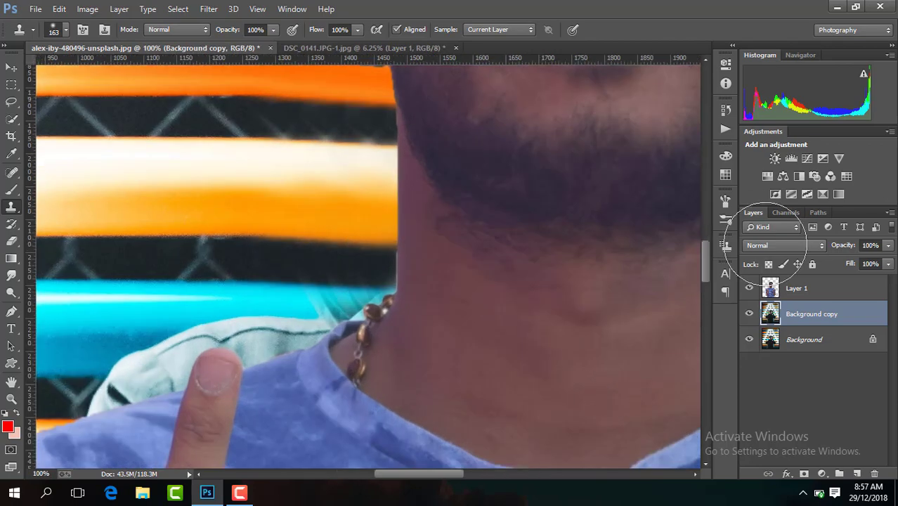
scroll(469, 433, "down", 5)
left_click_drag(454, 477, 434, 476)
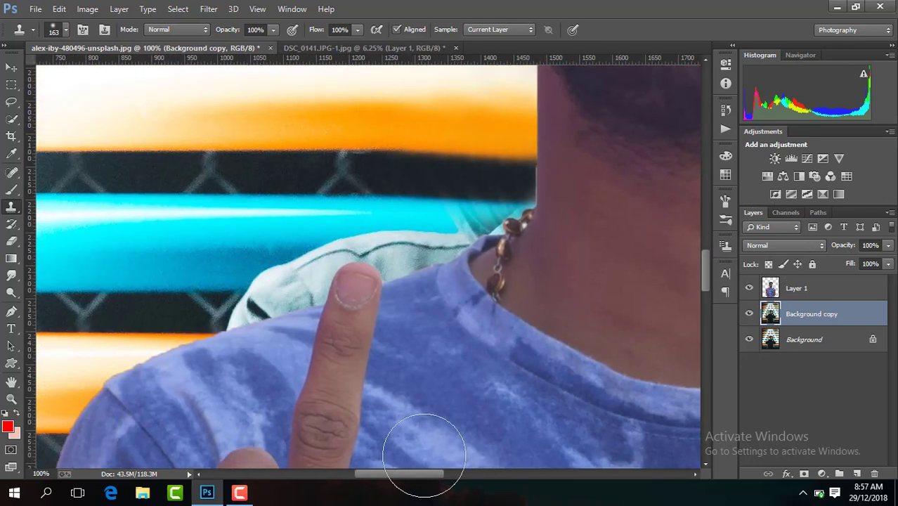
left_click(272, 256, "alt")
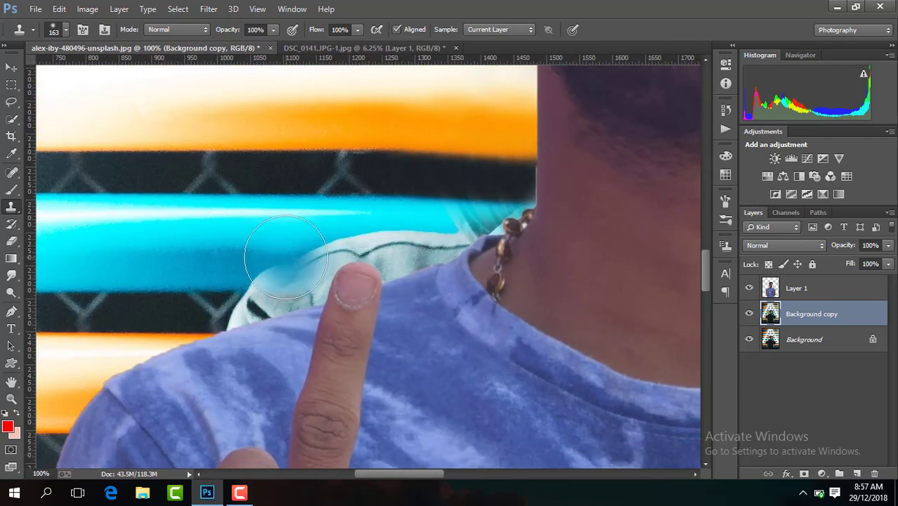
mouse_move(274, 267)
left_mouse_down()
mouse_move(358, 248)
mouse_move(471, 241)
mouse_move(481, 232)
left_mouse_up()
Step: Cover the remaining white patch with the blue shirt texture
left_click(235, 312, "alt")
mouse_move(235, 312)
left_mouse_down()
mouse_move(281, 300)
mouse_move(286, 324)
left_mouse_up()
scroll(431, 190, "down", 1)
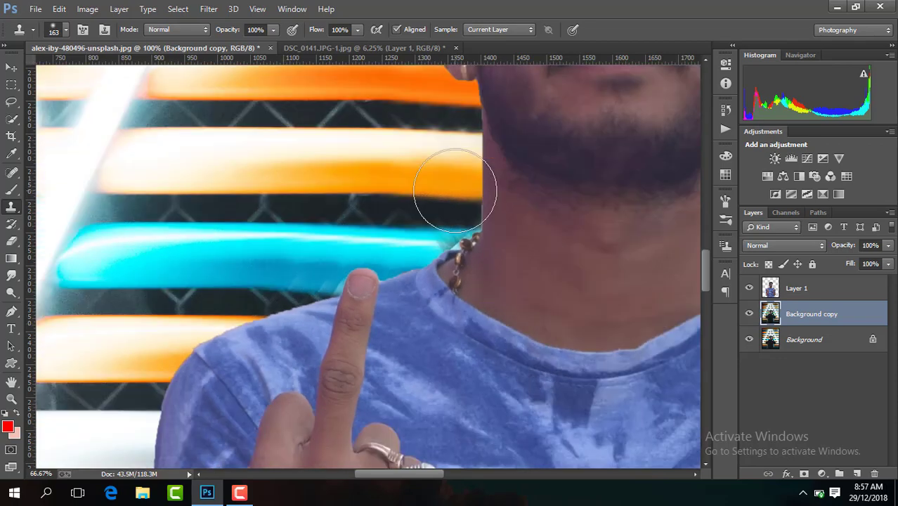
scroll(435, 191, "down", 1)
scroll(455, 191, "down", 1)
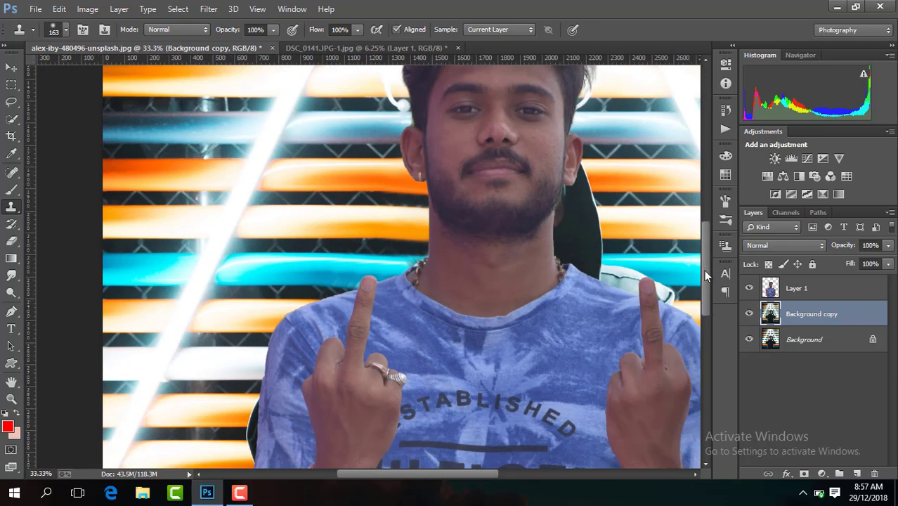
scroll(706, 275, "down", 5)
scroll(225, 166, "up", 1)
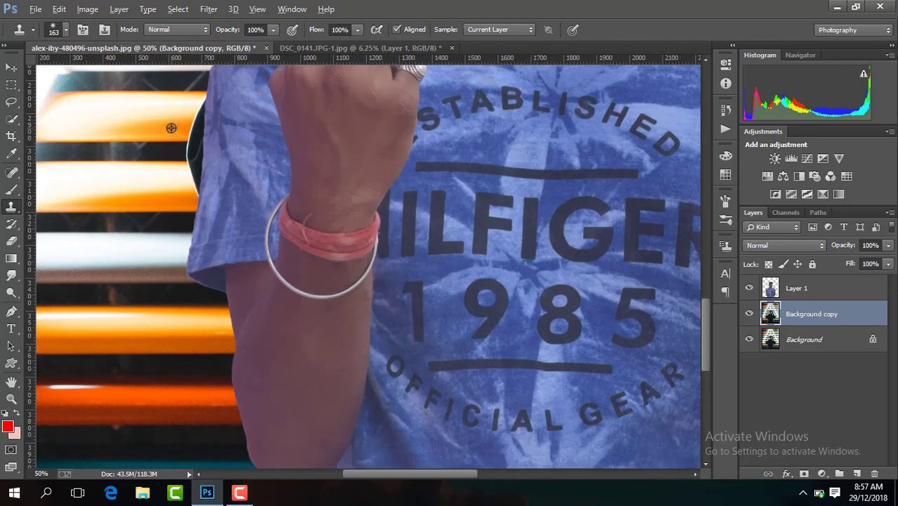
Step: Clone orange over the dark gap beside the arm and dark background over the green strip
left_click_drag(197, 131, 204, 117)
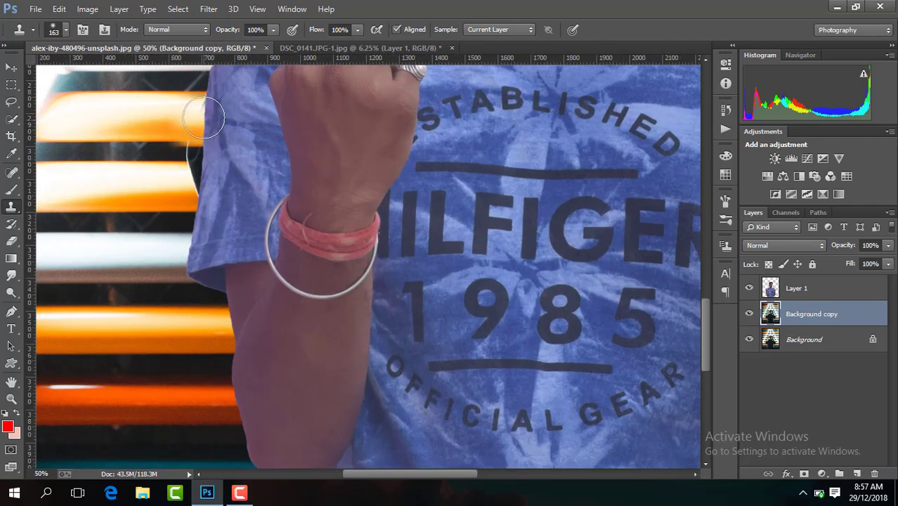
left_click_drag(184, 151, 168, 172)
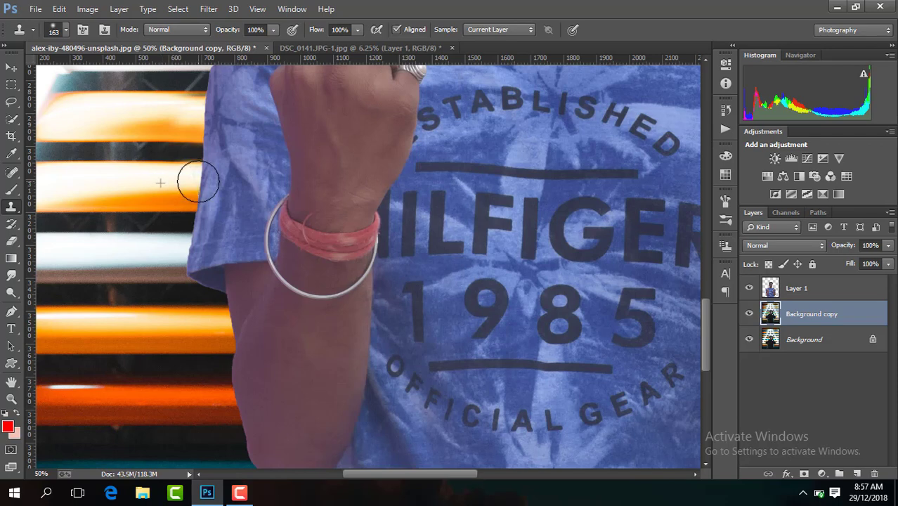
left_click_drag(705, 309, 705, 353)
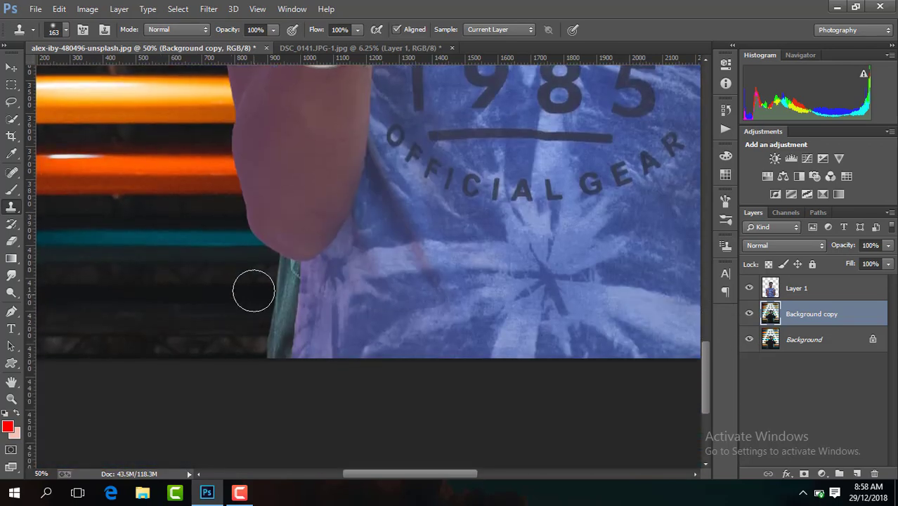
mouse_move(283, 277)
left_mouse_down()
mouse_move(280, 270)
mouse_move(294, 275)
mouse_move(287, 266)
mouse_move(260, 297)
mouse_move(281, 300)
mouse_move(272, 349)
left_mouse_up()
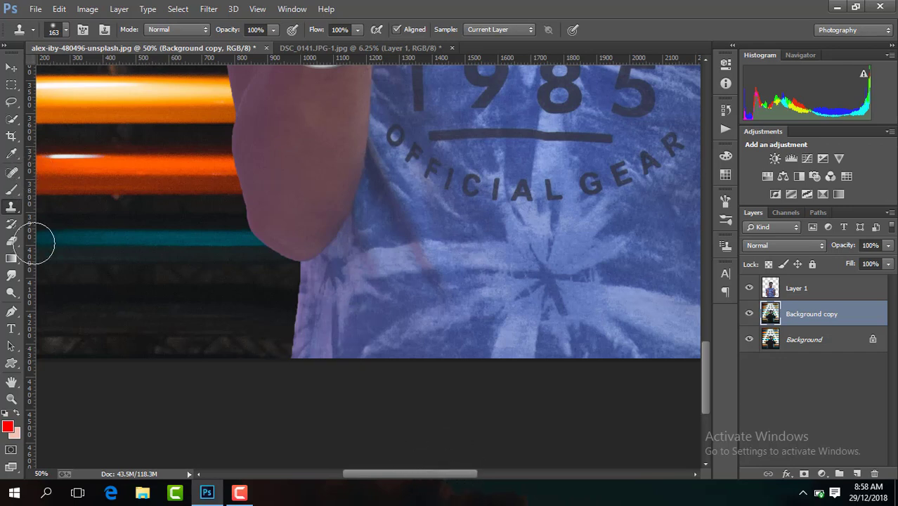
Step: Paint out the greenish fringe on the shirt's right edge and the dark shoulder edge
left_click_drag(431, 472, 489, 472)
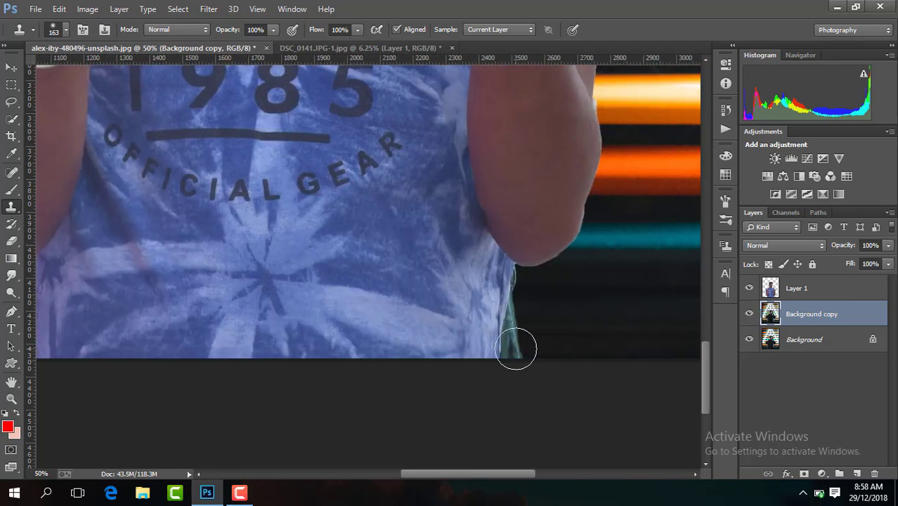
left_click_drag(516, 349, 516, 280)
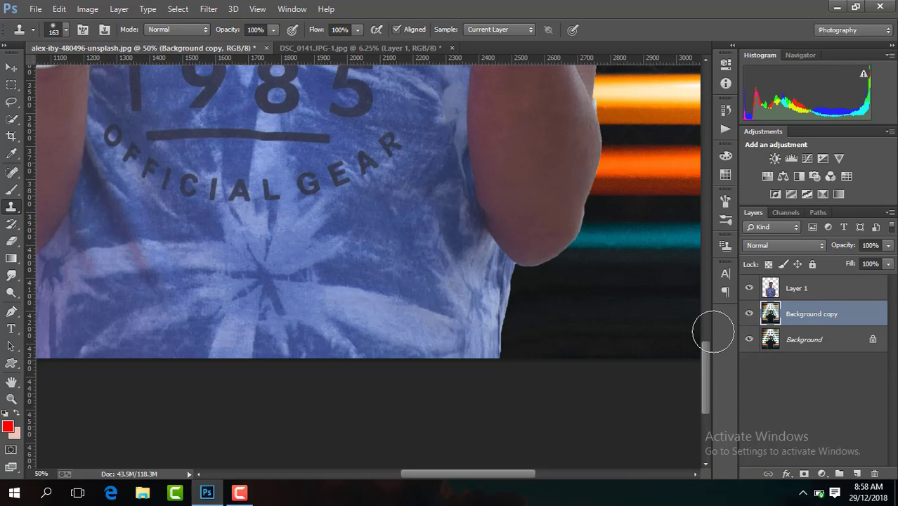
left_click_drag(704, 352, 705, 299)
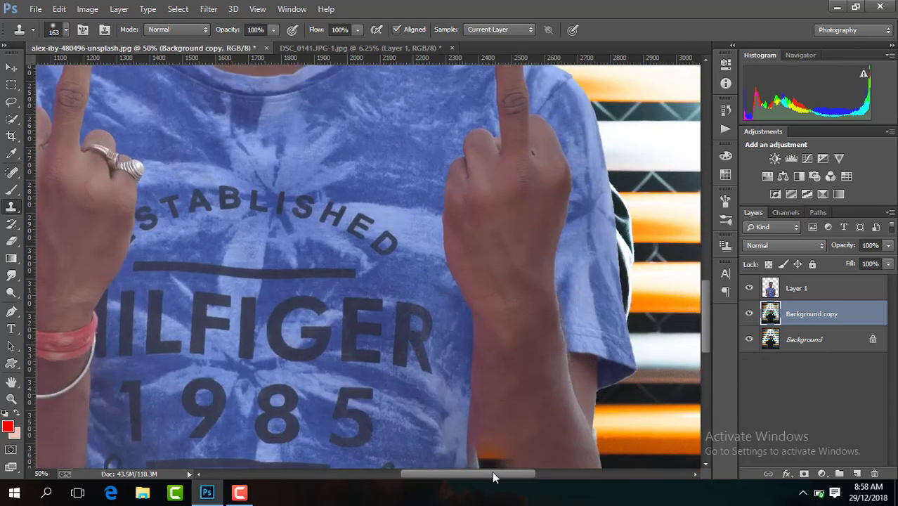
left_click_drag(493, 474, 523, 475)
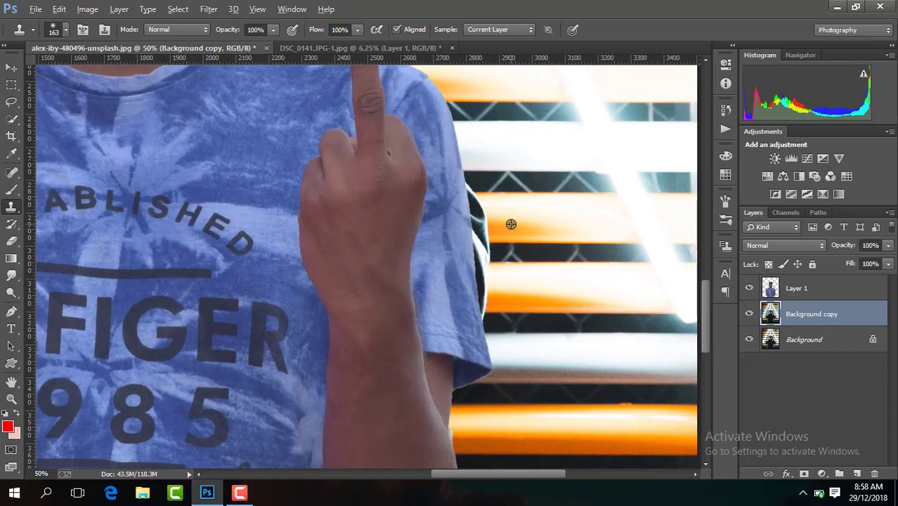
mouse_move(487, 225)
left_mouse_down()
mouse_move(481, 220)
mouse_move(481, 232)
left_mouse_up()
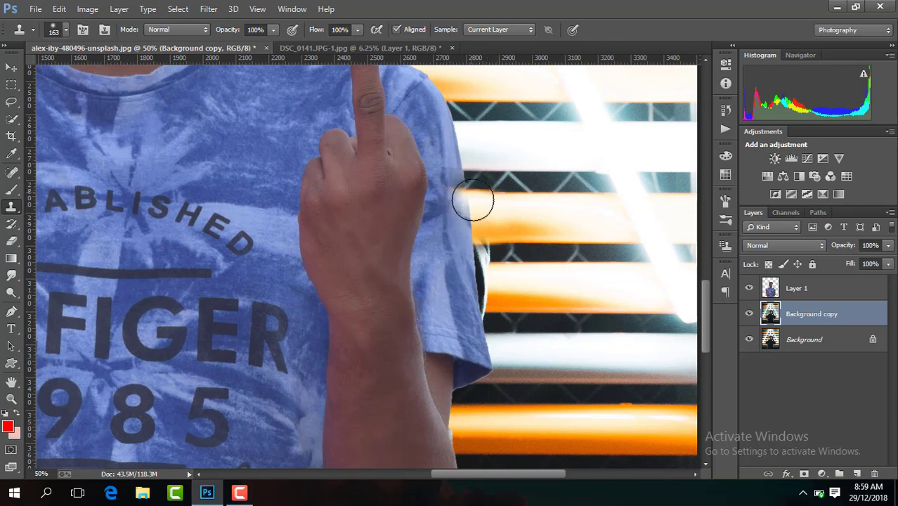
mouse_move(482, 236)
left_mouse_down()
mouse_move(501, 250)
mouse_move(482, 306)
left_mouse_up()
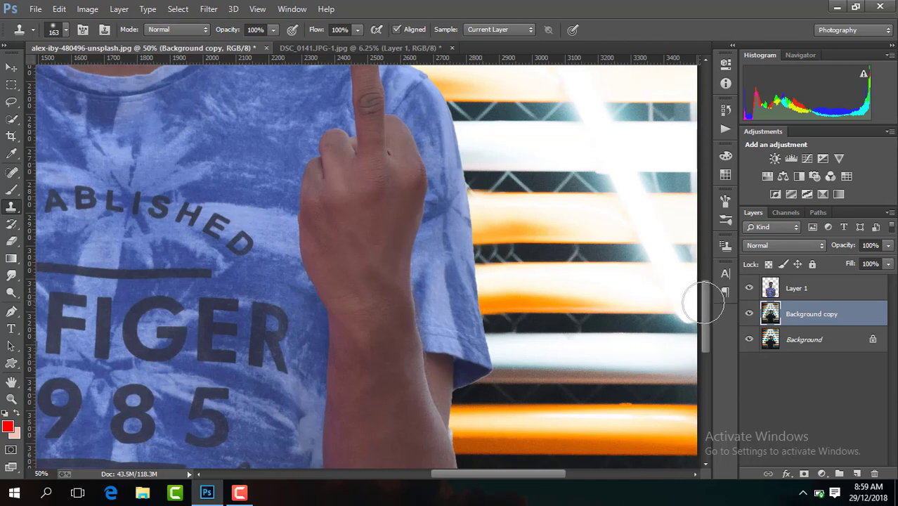
left_click_drag(704, 308, 705, 295)
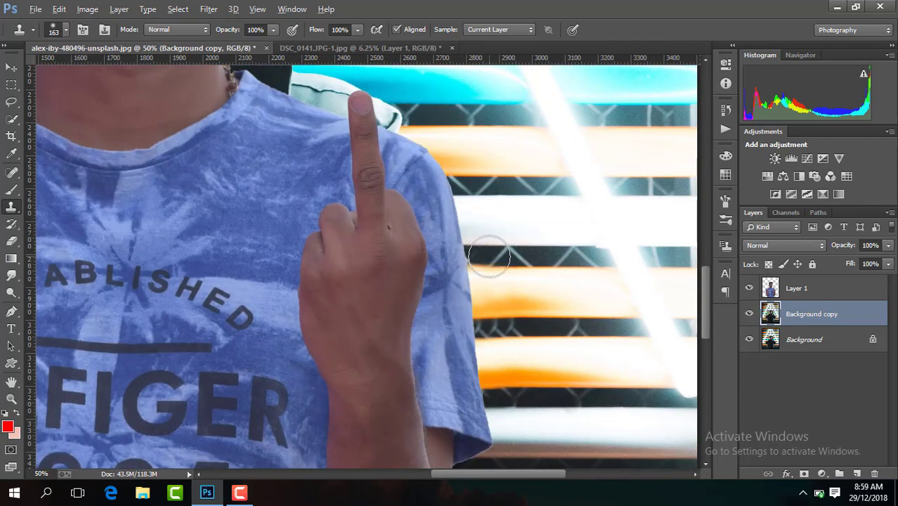
left_click_drag(704, 284, 699, 244)
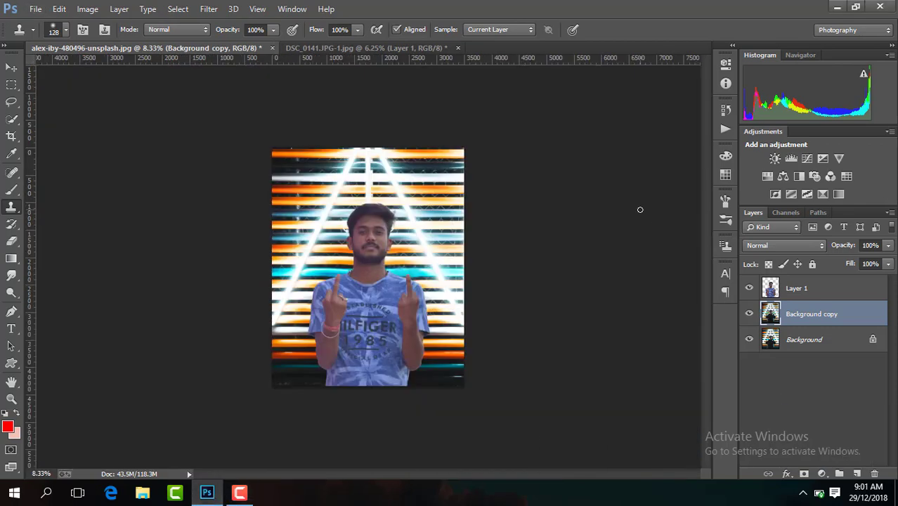
Step: Compare the composite with and without the Background copy retouching
key("ctrl+plus")
left_click(748, 314)
left_click(748, 314)
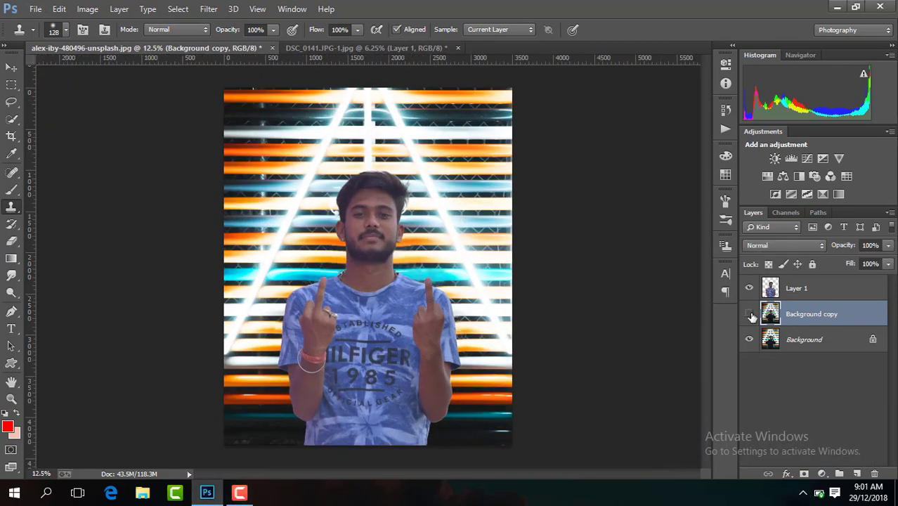
left_click(749, 314)
Step: Apply a 35% Shadows/Highlights adjustment to the man's Layer 1
left_click(799, 295)
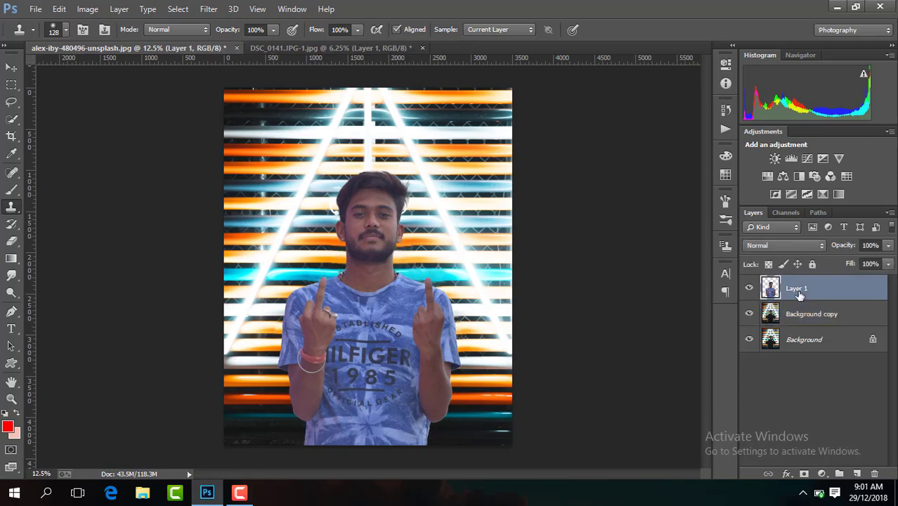
left_click(87, 9)
mouse_move(107, 43)
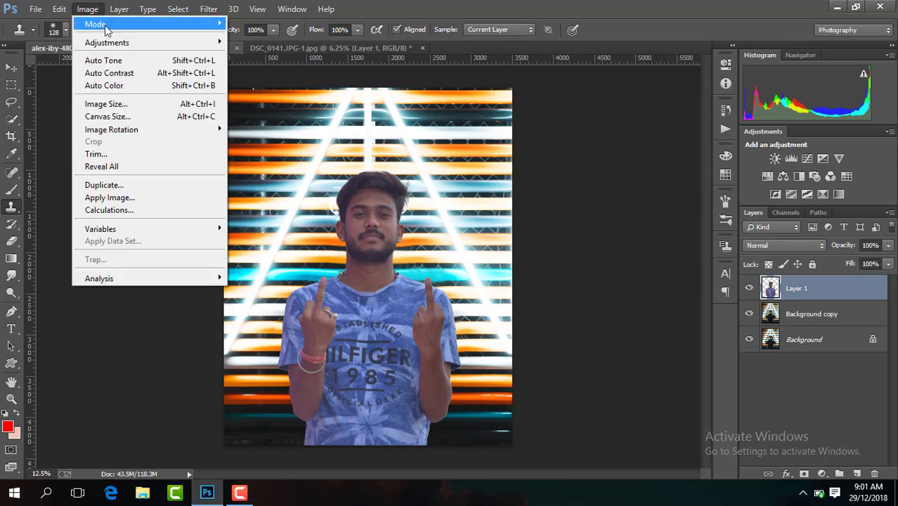
left_click(305, 261)
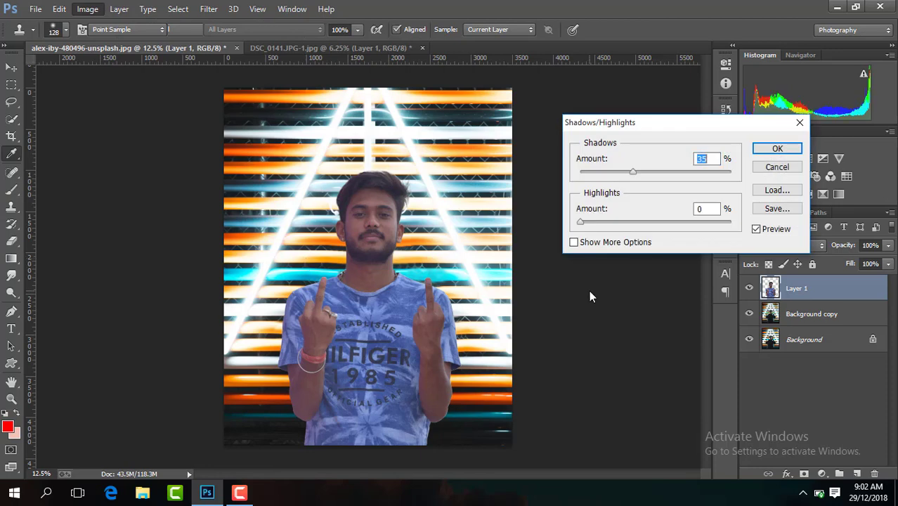
left_click(777, 150)
key("s")
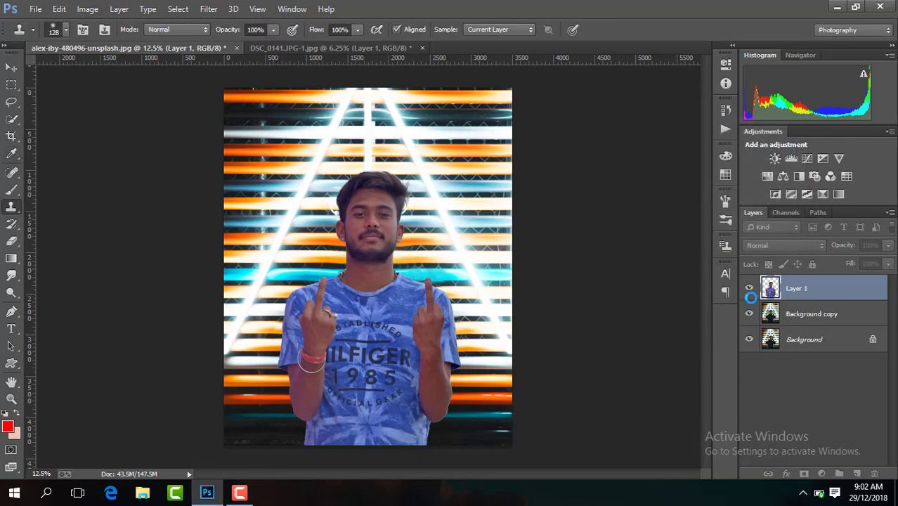
Step: Check the man before and after, then duplicate his layer as Layer 1 copy
left_click(749, 288)
left_click(749, 287)
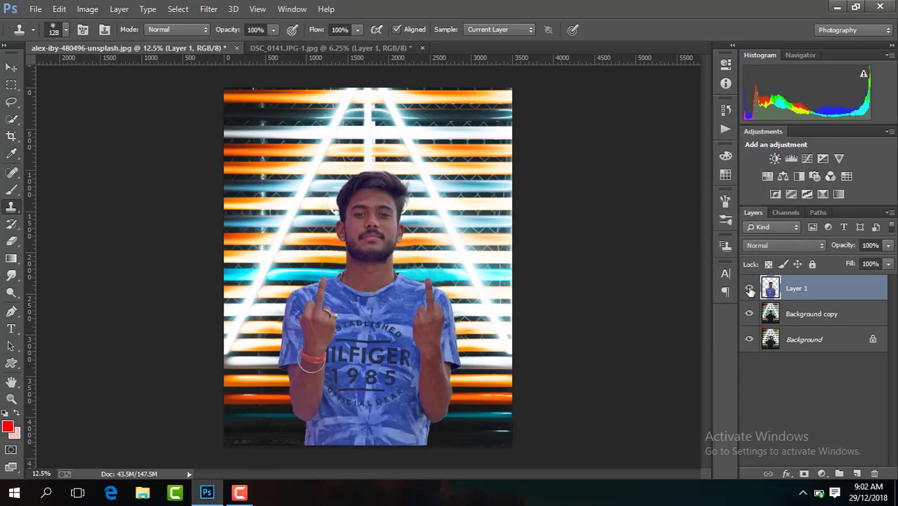
key("ctrl+j")
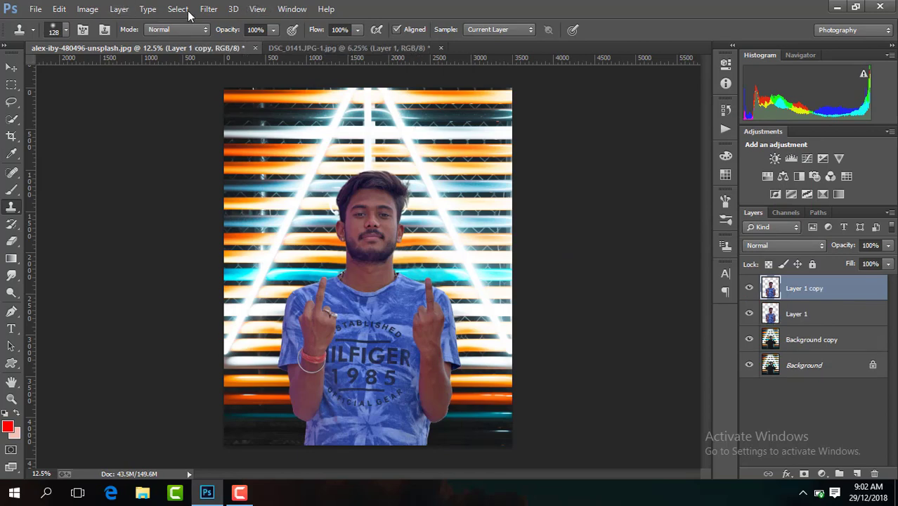
left_click(209, 9)
Step: In Camera Raw on Layer 1 copy, fully desaturate the blues, aquas and yellows
left_click(274, 90)
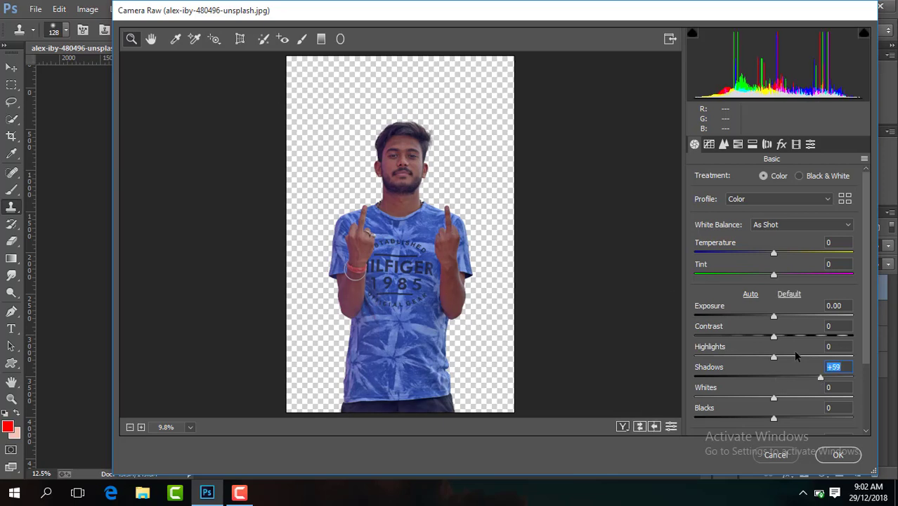
left_click(737, 144)
left_click(737, 176)
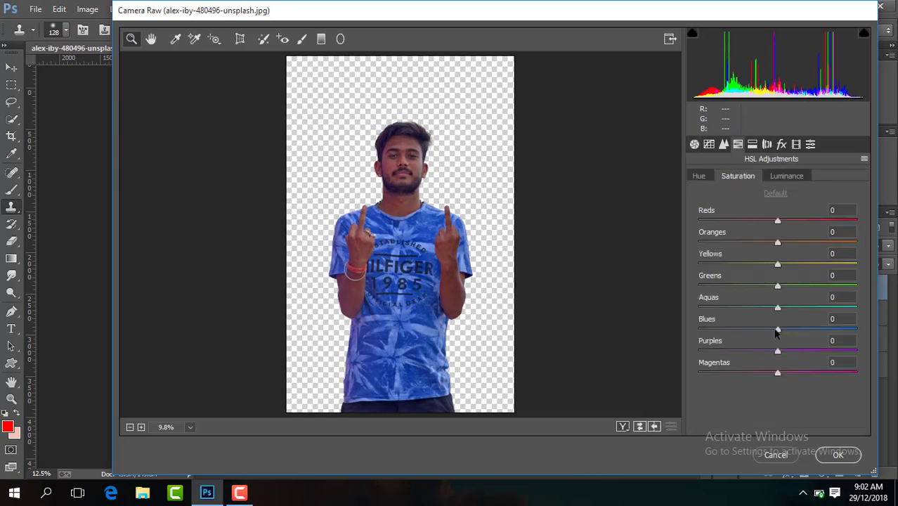
left_click_drag(777, 329, 663, 321)
left_click_drag(778, 310, 649, 312)
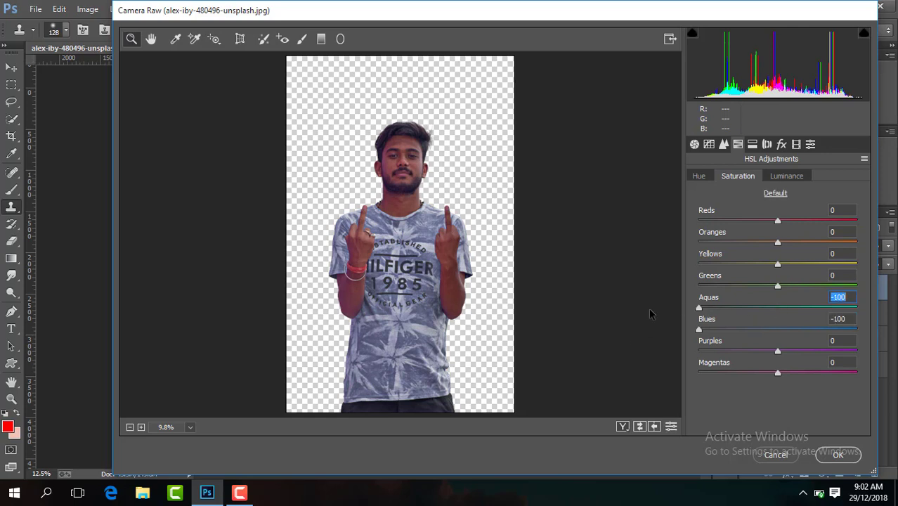
left_click_drag(777, 265, 617, 265)
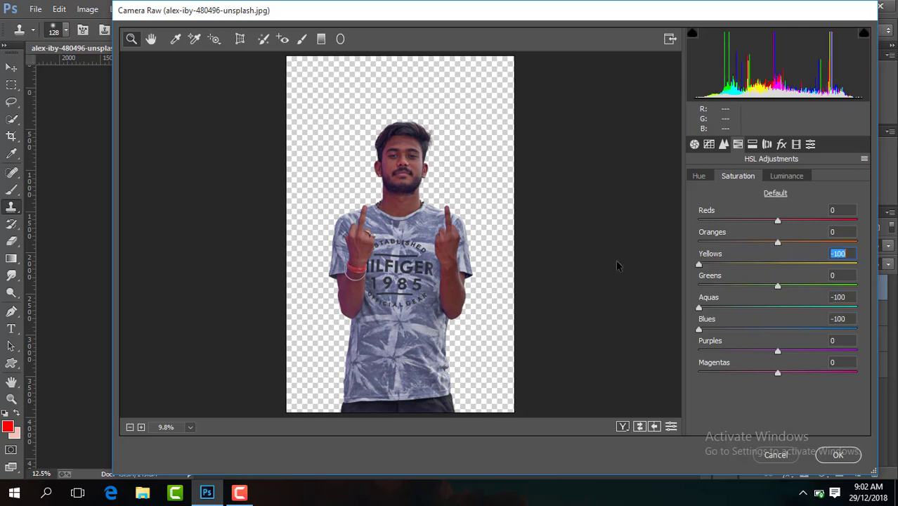
Step: Set temperature +18 and clarity +17, and raise vibrance slightly
left_click(694, 144)
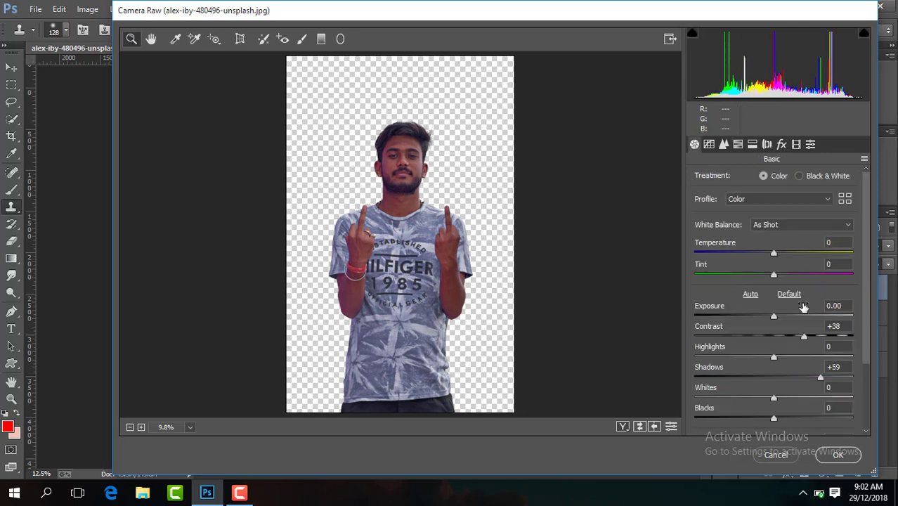
left_click_drag(776, 254, 789, 255)
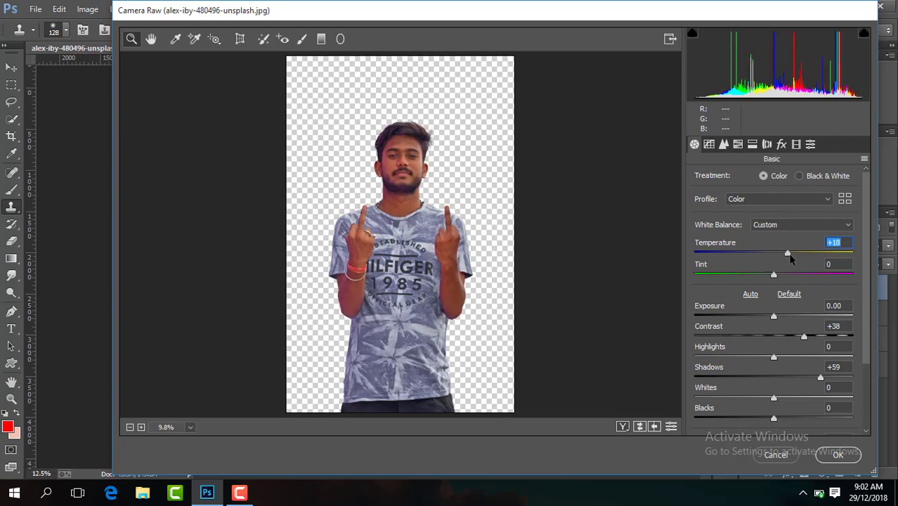
scroll(866, 295, "down", 2)
scroll(843, 316, "down", 2)
left_click_drag(773, 334, 755, 335)
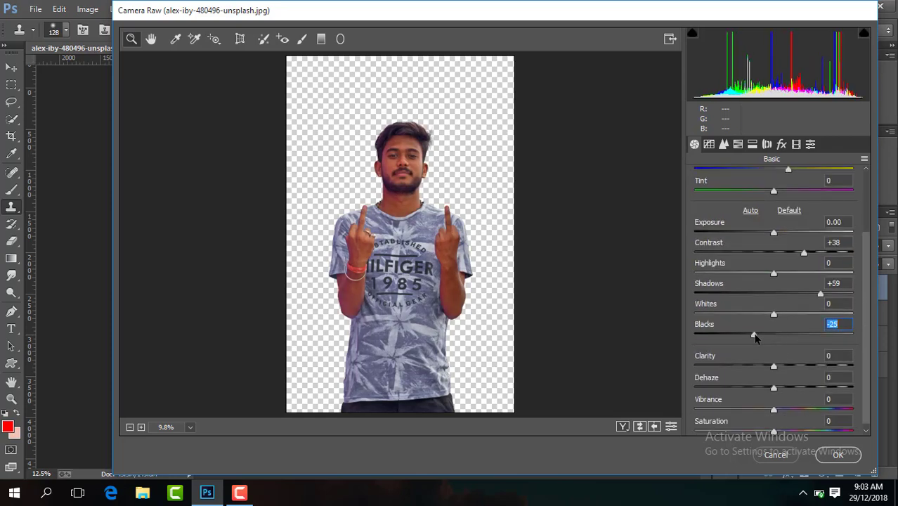
left_click_drag(774, 366, 788, 367)
left_click(774, 411)
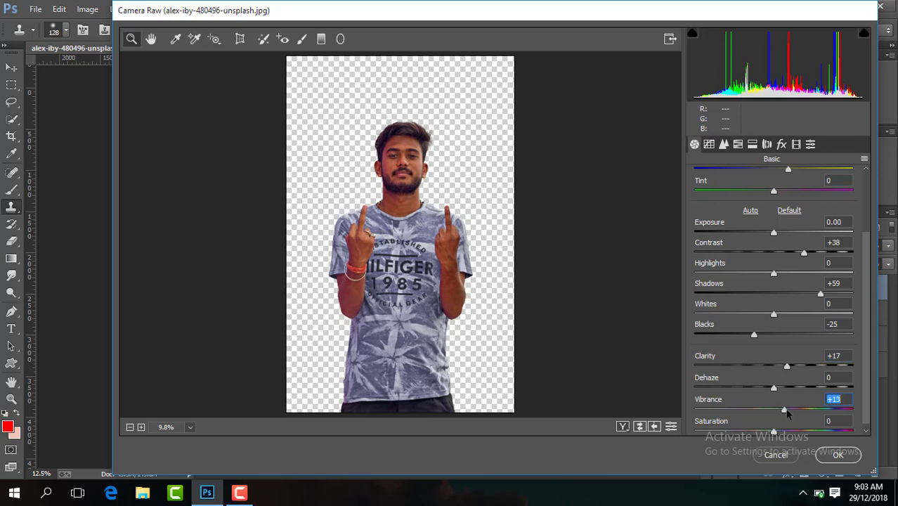
Step: Brighten orange luminance, raise luminance noise reduction to 21, and apply the Camera Raw grade
left_click(737, 146)
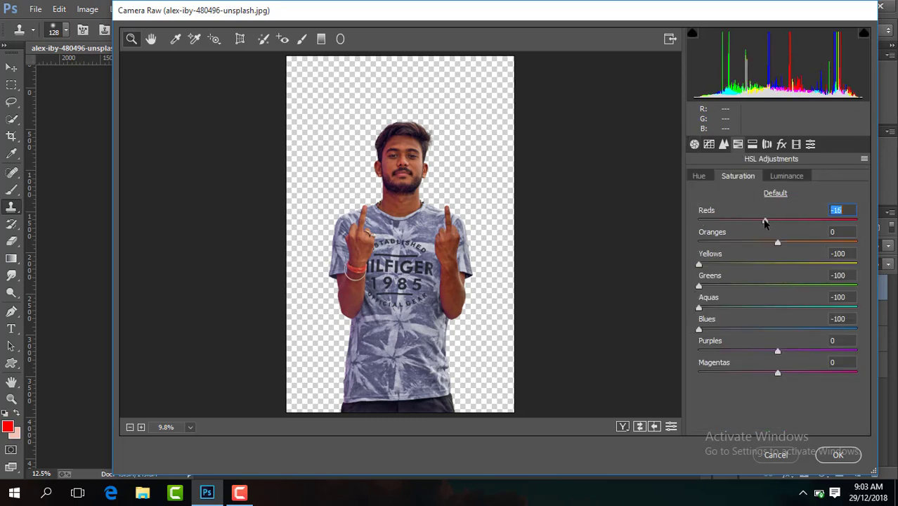
left_click(788, 177)
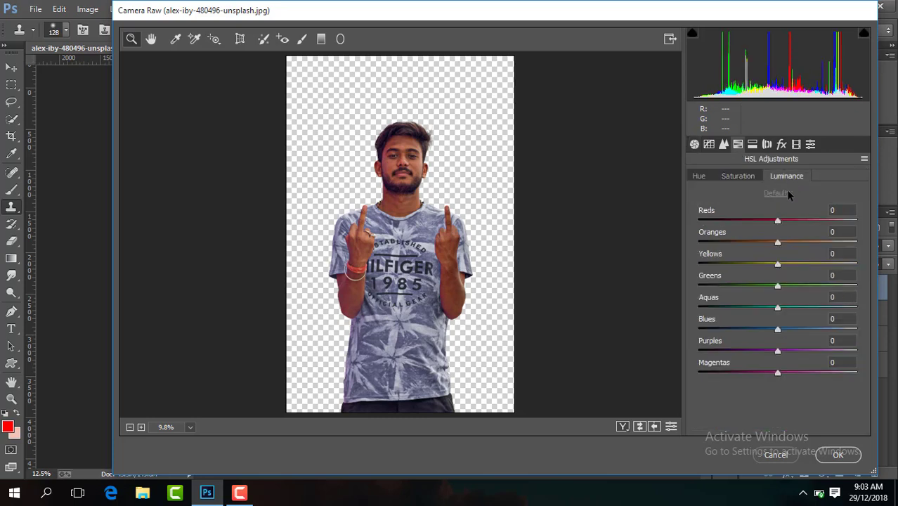
mouse_move(778, 242)
left_mouse_down()
mouse_move(799, 245)
mouse_move(784, 237)
left_mouse_up()
key("ctrl+alt+1")
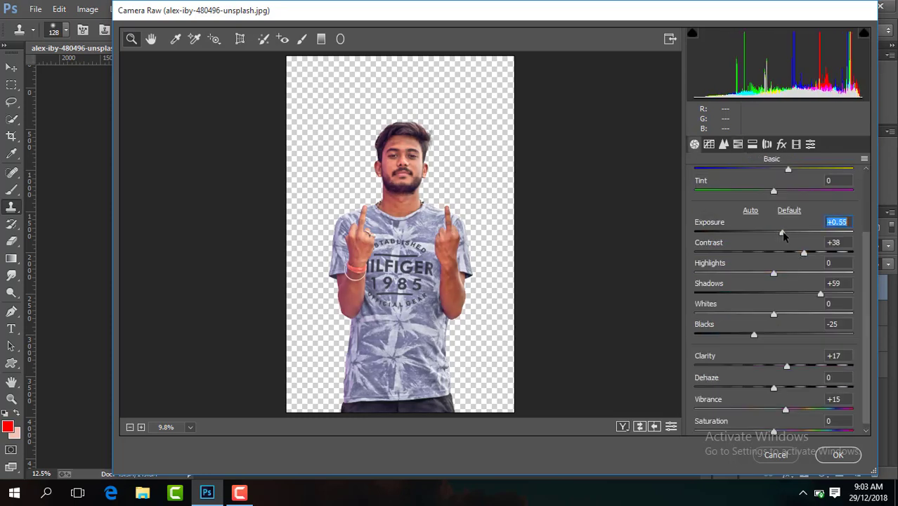
left_click(723, 144)
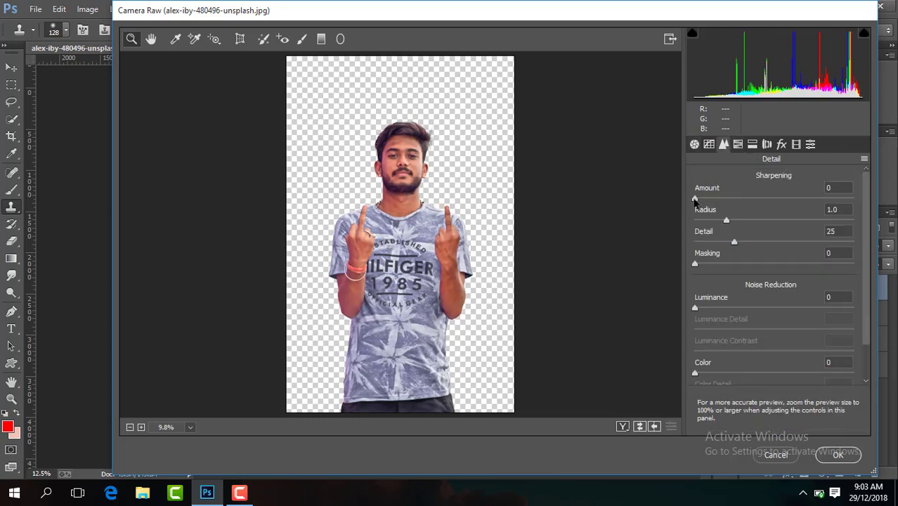
left_click_drag(696, 308, 711, 307)
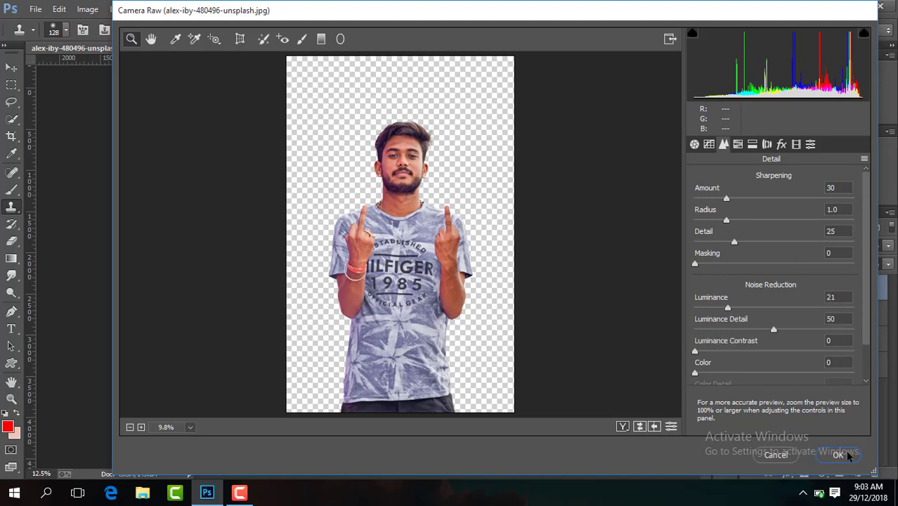
left_click(837, 454)
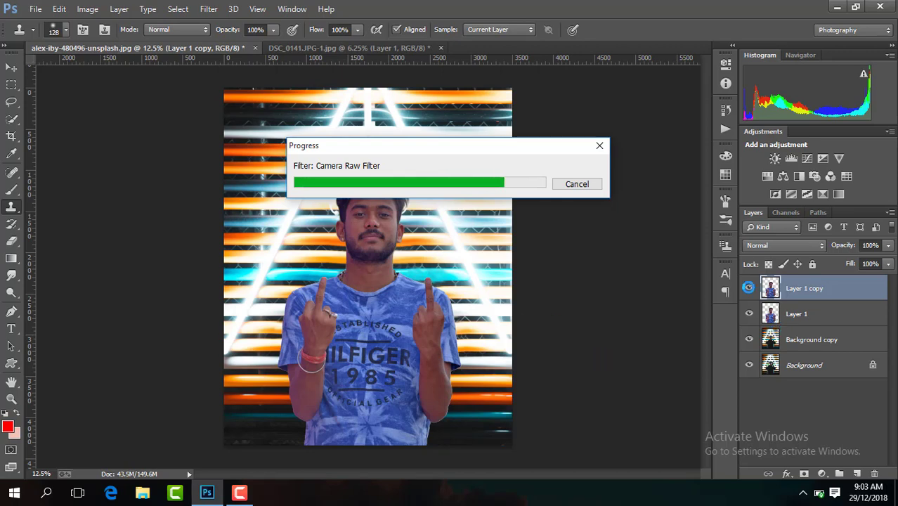
Step: Toggle Layer 1 copy on and off to compare the man with and without the grade
left_click(748, 287)
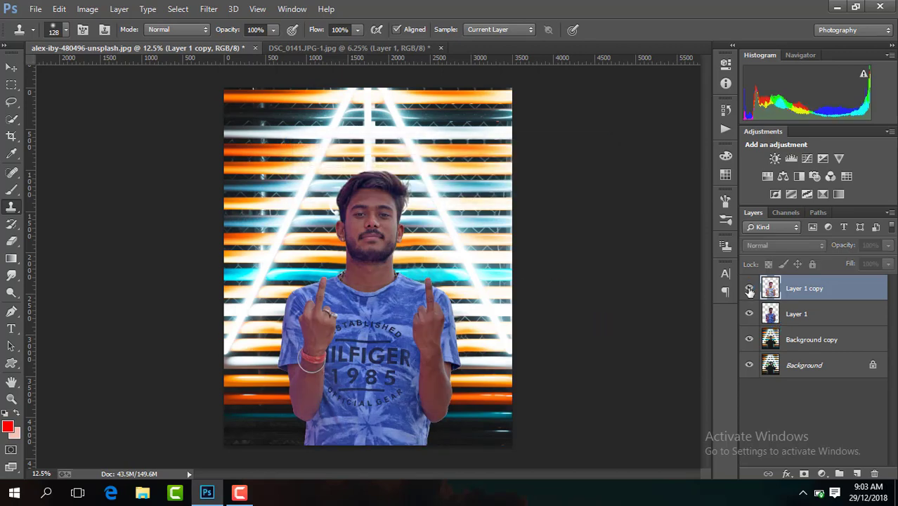
left_click(748, 288)
left_click(748, 288)
left_click(749, 289)
left_click(749, 289)
left_click(749, 290)
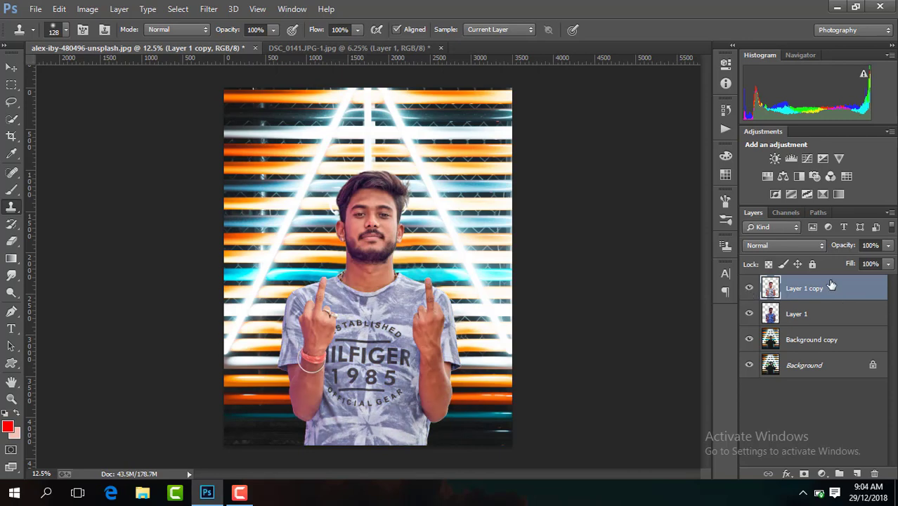
Step: Duplicate it as Layer 1 copy 2 and raise its Camera Raw exposure to +1.35
key("ctrl+j")
left_click(209, 9)
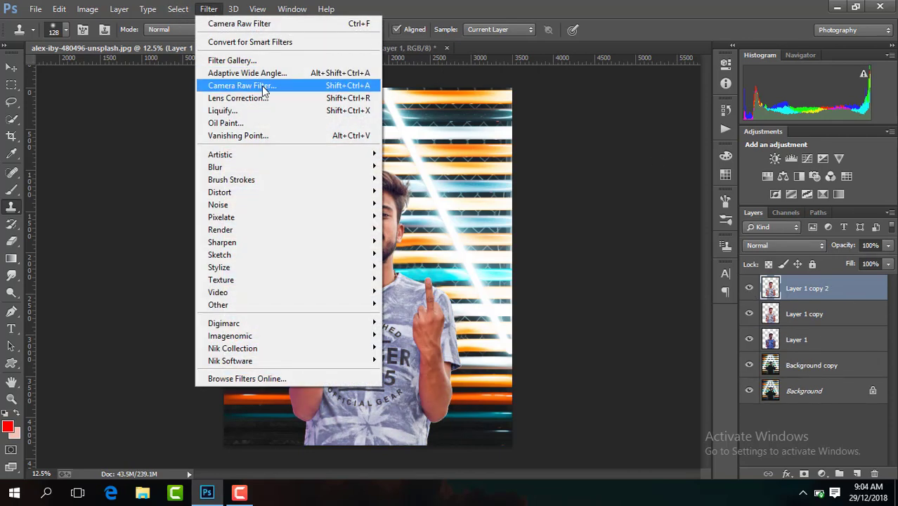
left_click(261, 86)
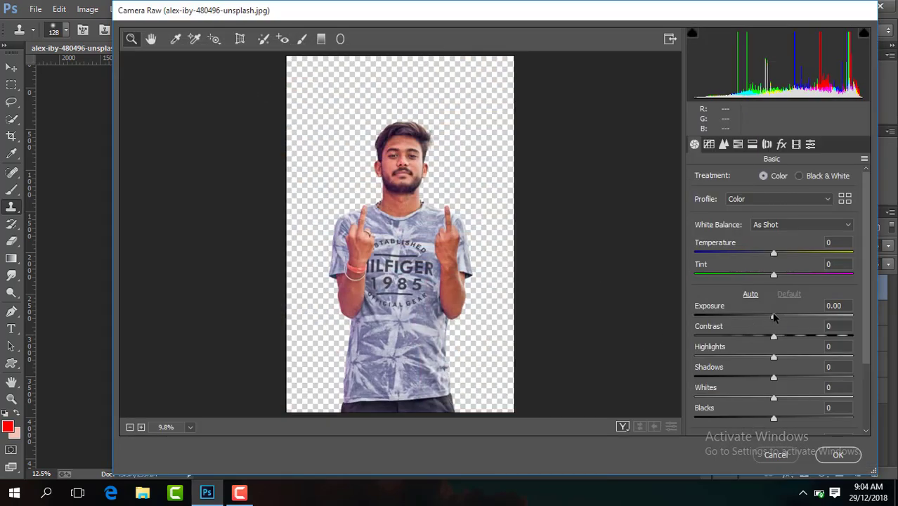
left_click_drag(773, 316, 794, 316)
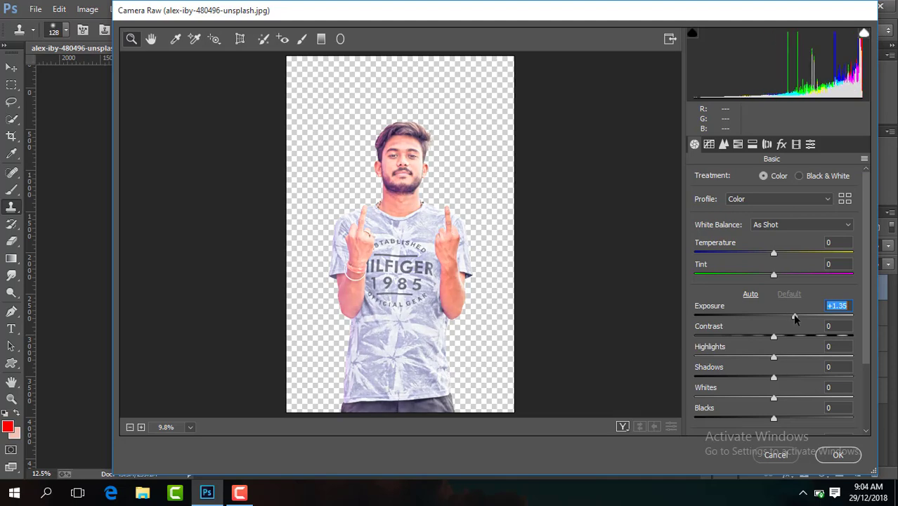
left_click(836, 455)
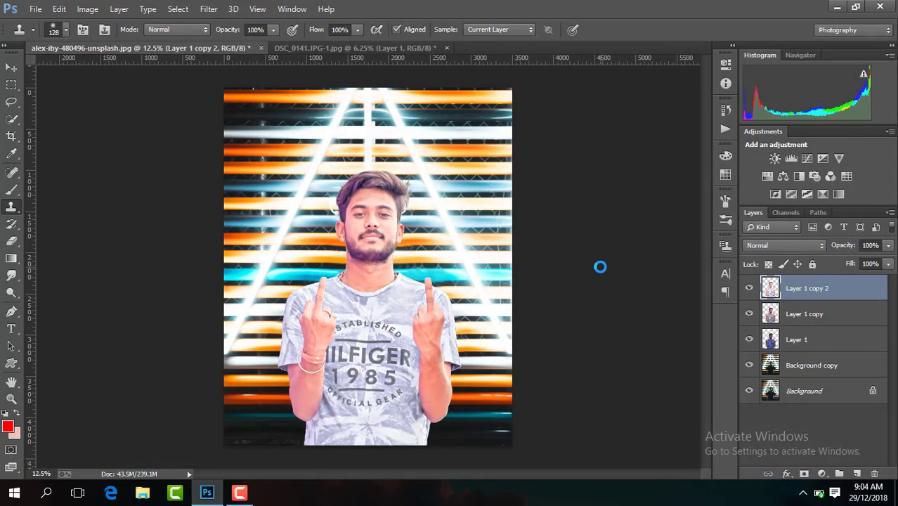
Step: Add an inverted black layer mask to Layer 1 copy 2 and set a 73 px brush
left_click(804, 474)
key("ctrl+i")
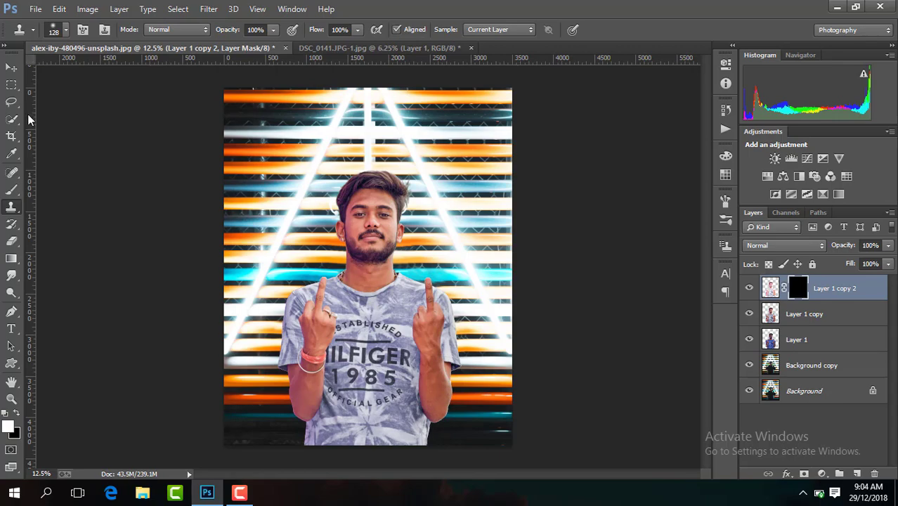
left_click(11, 190)
scroll(380, 210, "up", 3)
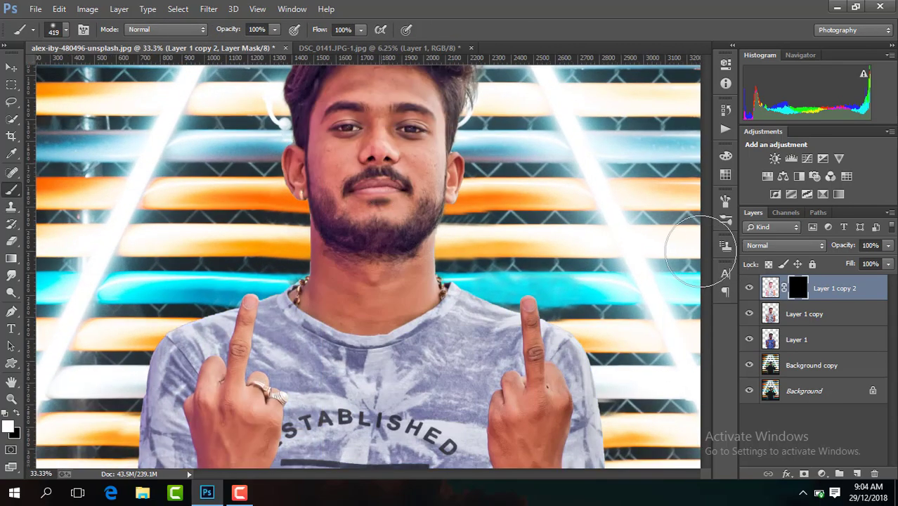
scroll(706, 307, "down", 3)
left_click_drag(441, 474, 487, 474)
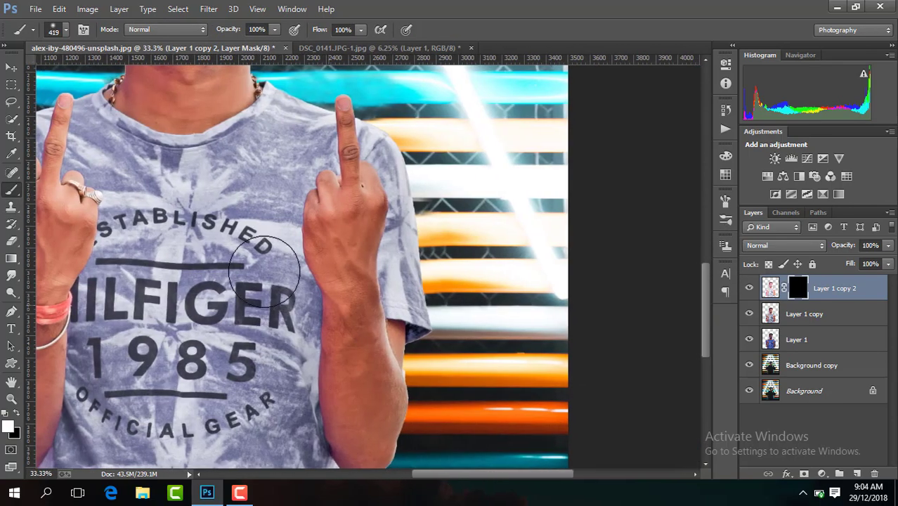
left_click(67, 31)
type("73")
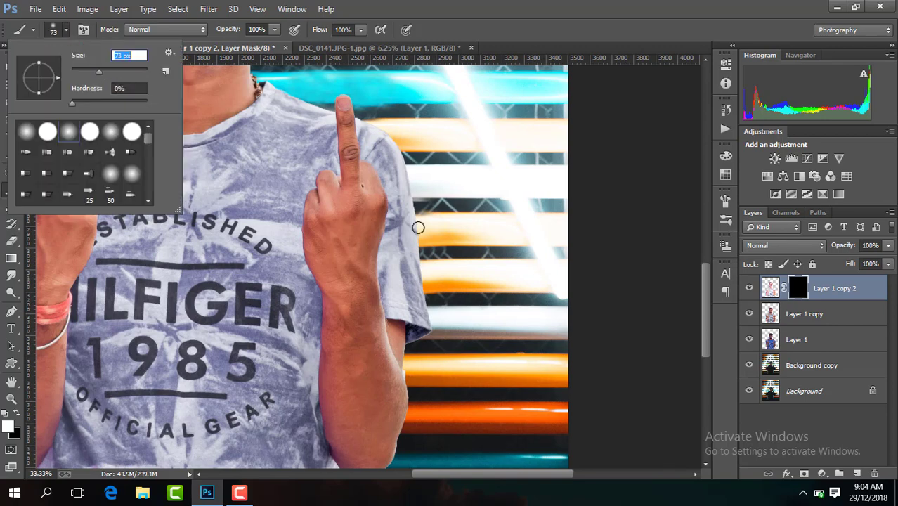
key("Return")
Step: Paint brightness back along the right sleeve, neckline, shoulder, hair and ear outline
key("ctrl+plus")
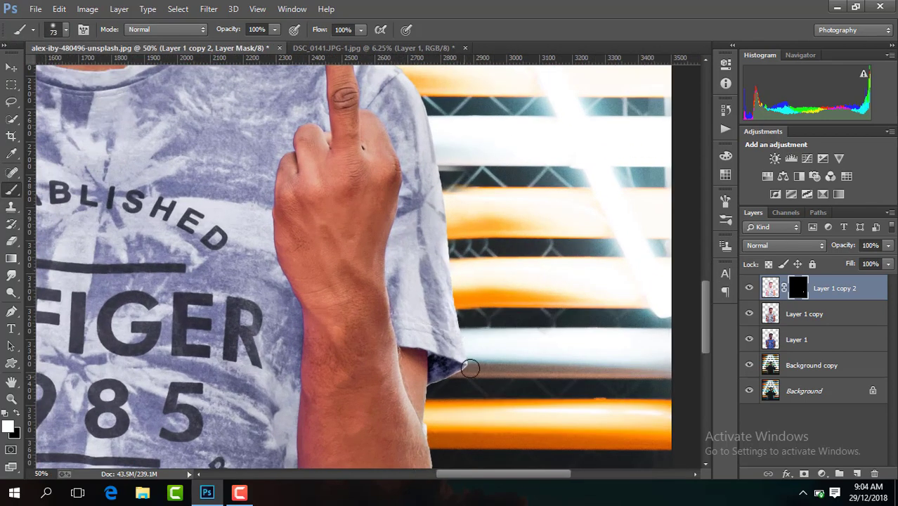
mouse_move(455, 266)
left_mouse_down()
mouse_move(442, 127)
mouse_move(411, 71)
mouse_move(437, 176)
left_mouse_up()
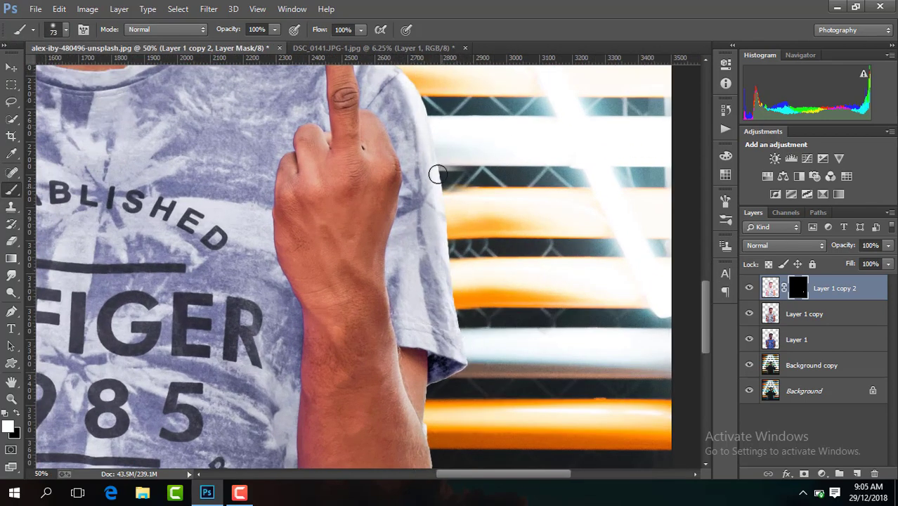
scroll(705, 313, "up", 3)
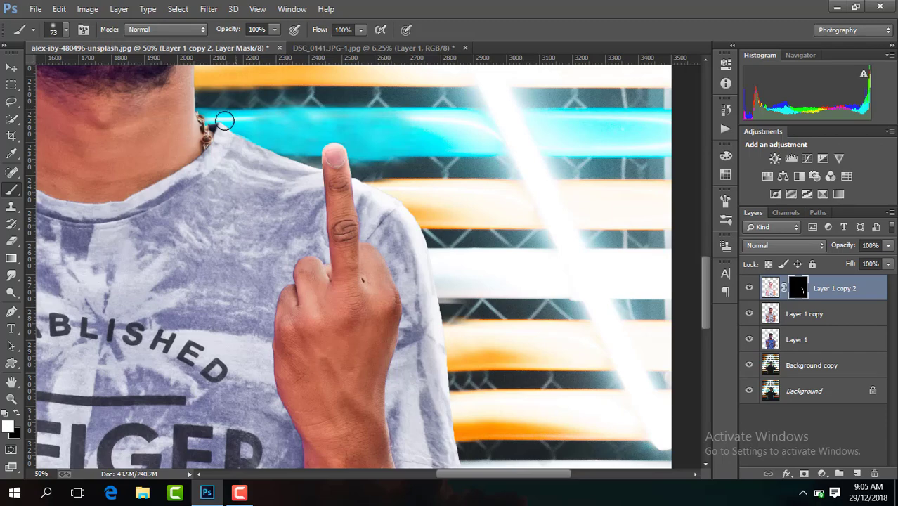
mouse_move(224, 121)
left_mouse_down()
mouse_move(298, 152)
mouse_move(263, 144)
left_mouse_up()
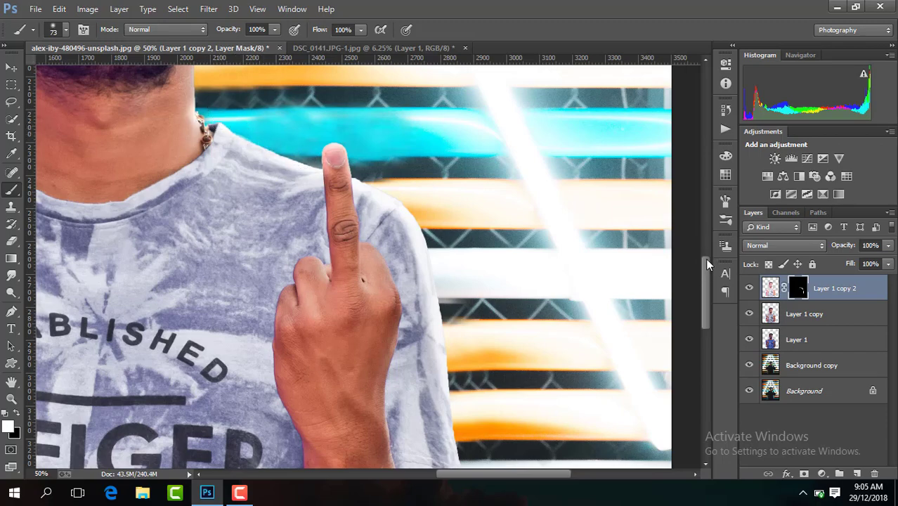
left_click_drag(707, 264, 705, 197)
mouse_move(262, 101)
left_mouse_down()
mouse_move(252, 220)
mouse_move(228, 277)
mouse_move(242, 340)
mouse_move(208, 387)
mouse_move(202, 425)
left_mouse_up()
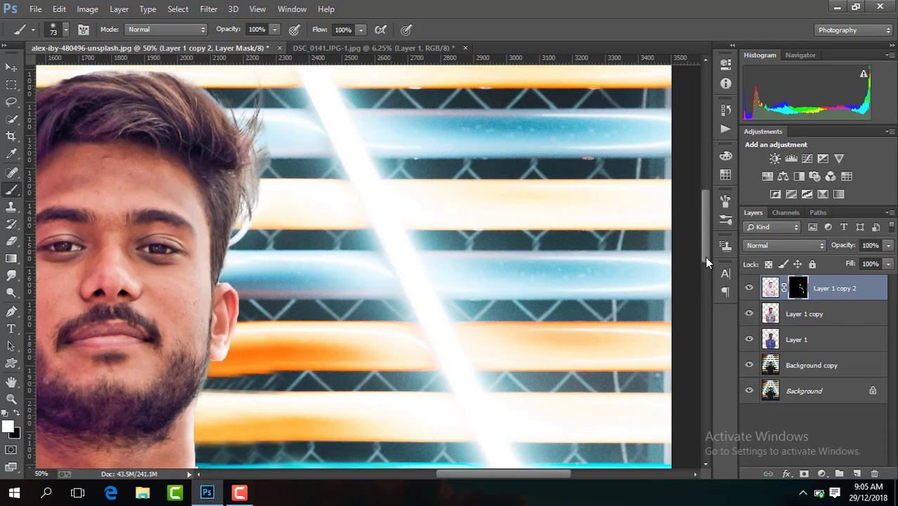
Step: Reveal brightness on the top and left side of the hair and the beard and neck edge
left_click_drag(707, 261, 705, 285)
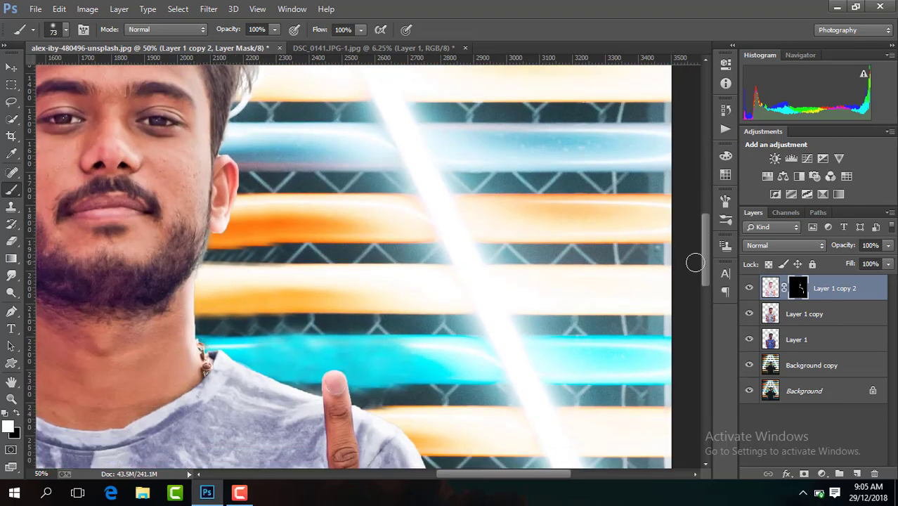
left_click_drag(706, 268, 706, 229)
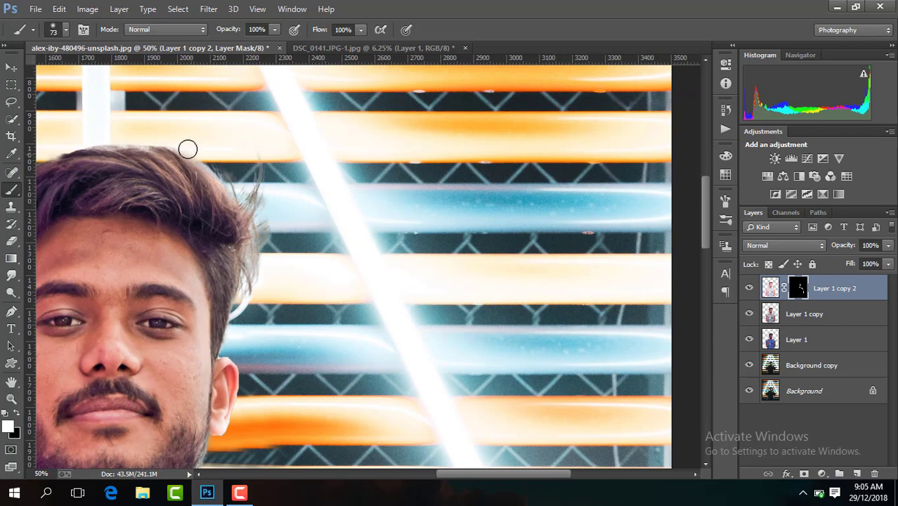
left_click_drag(188, 149, 107, 150)
left_click_drag(500, 478, 449, 475)
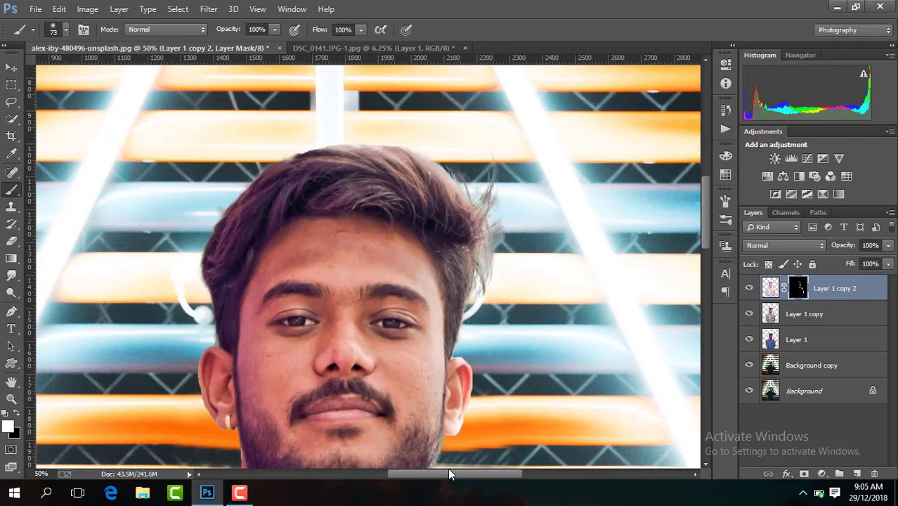
mouse_move(316, 153)
left_mouse_down()
mouse_move(239, 183)
mouse_move(207, 274)
mouse_move(204, 390)
mouse_move(190, 369)
left_mouse_up()
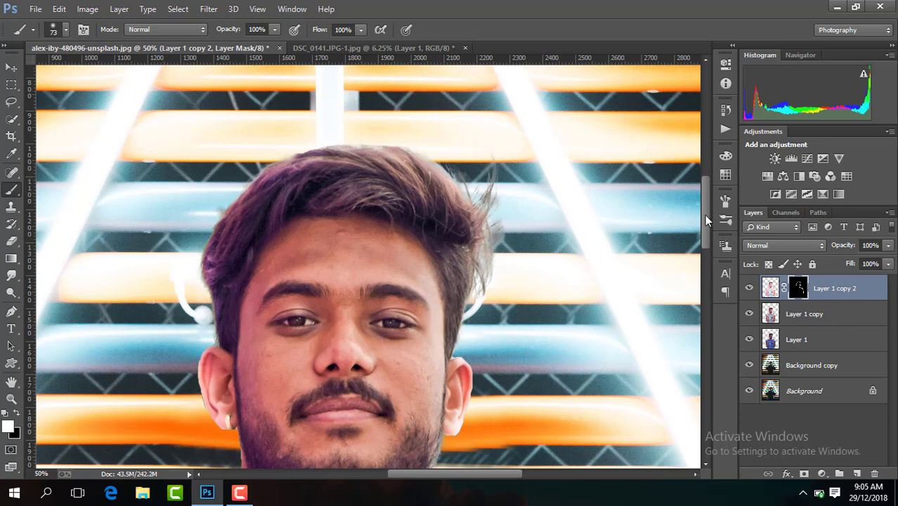
left_click_drag(705, 220, 706, 263)
mouse_move(237, 223)
left_mouse_down()
mouse_move(229, 313)
mouse_move(210, 330)
mouse_move(143, 342)
left_mouse_up()
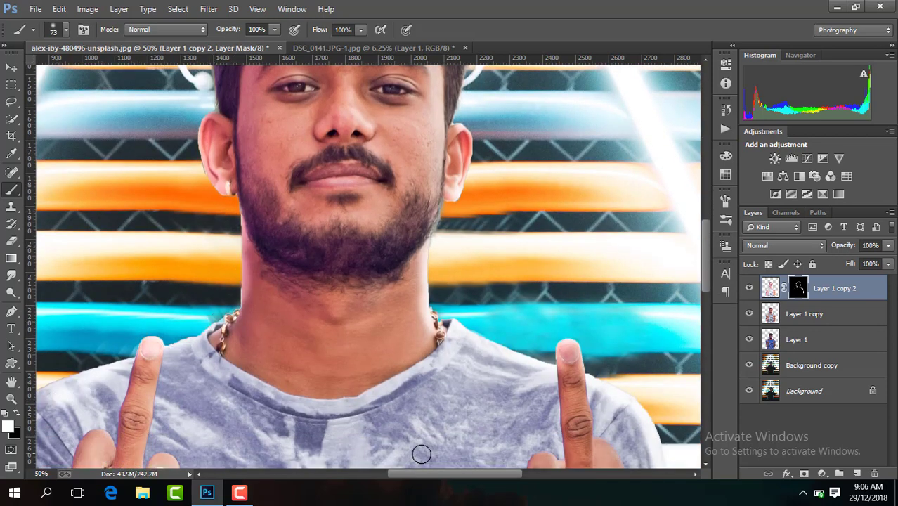
Step: Brighten the left shoulder and left sleeve edges, then view the whole image
left_click_drag(425, 474, 389, 473)
left_click_drag(706, 251, 706, 280)
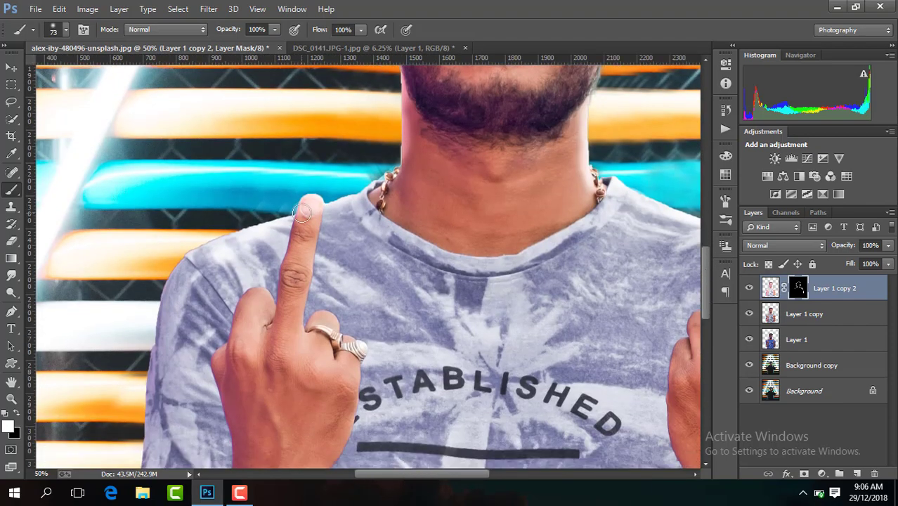
left_click_drag(214, 235, 161, 302)
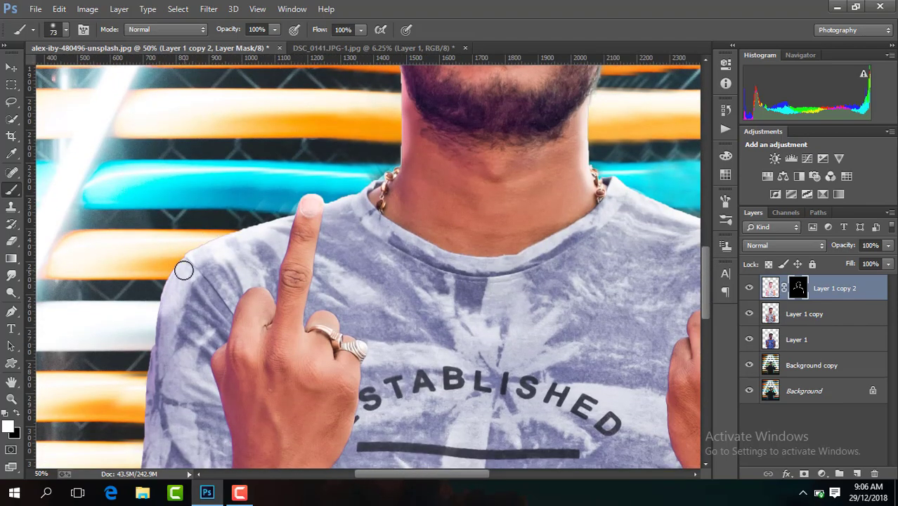
mouse_move(180, 266)
left_mouse_down()
mouse_move(140, 392)
mouse_move(133, 460)
left_mouse_up()
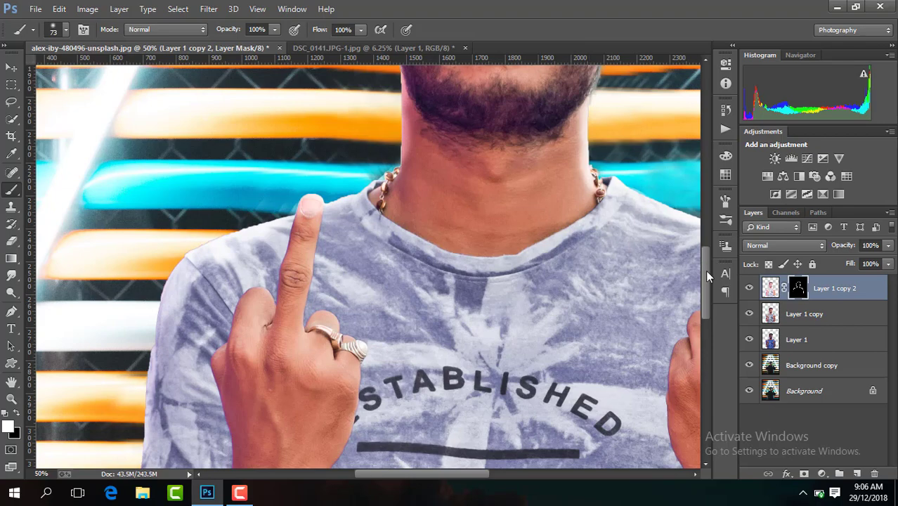
left_click_drag(706, 275, 706, 303)
left_click_drag(147, 264, 134, 340)
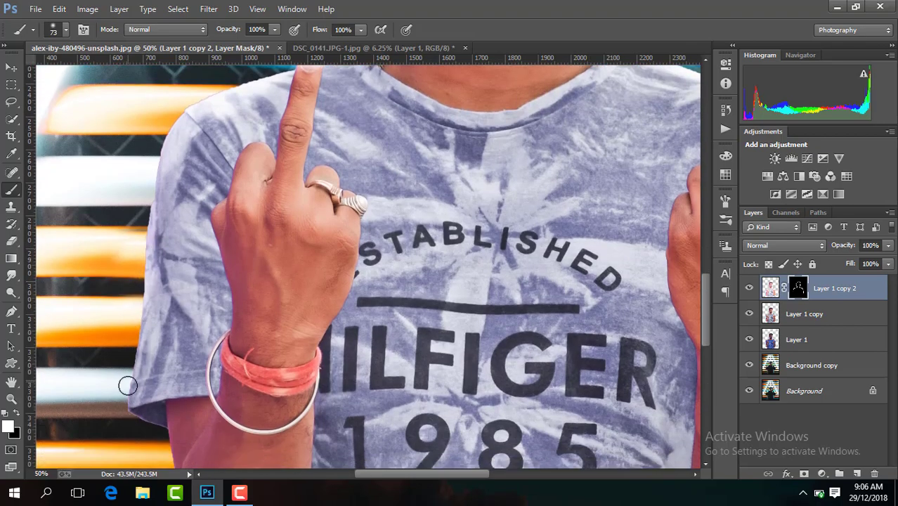
left_click_drag(127, 385, 132, 339)
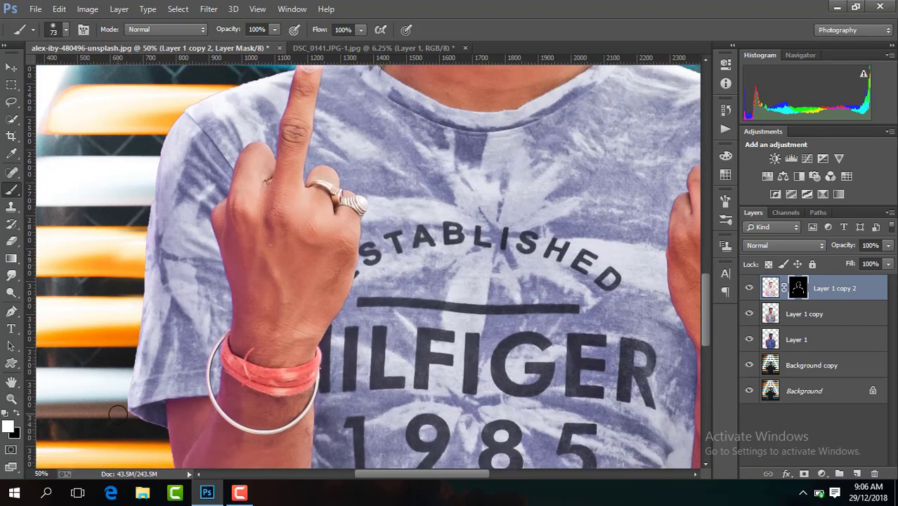
key("ctrl+minus")
key("ctrl+minus")
key("ctrl+minus")
key("ctrl+minus")
key("ctrl+minus")
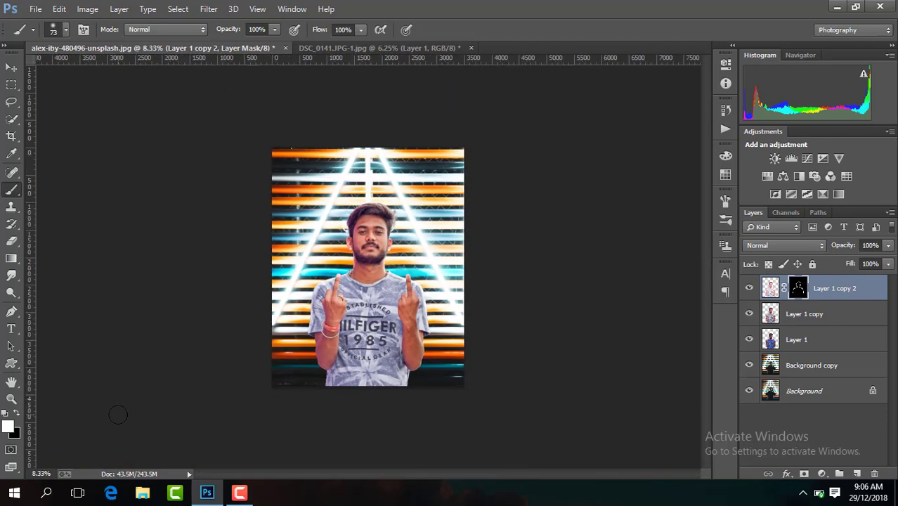
Step: Add a new Layer 2 and choose the Gradient tool with a black foreground colour
left_click(748, 288)
left_click(750, 289)
key("ctrl+plus")
left_click(856, 474)
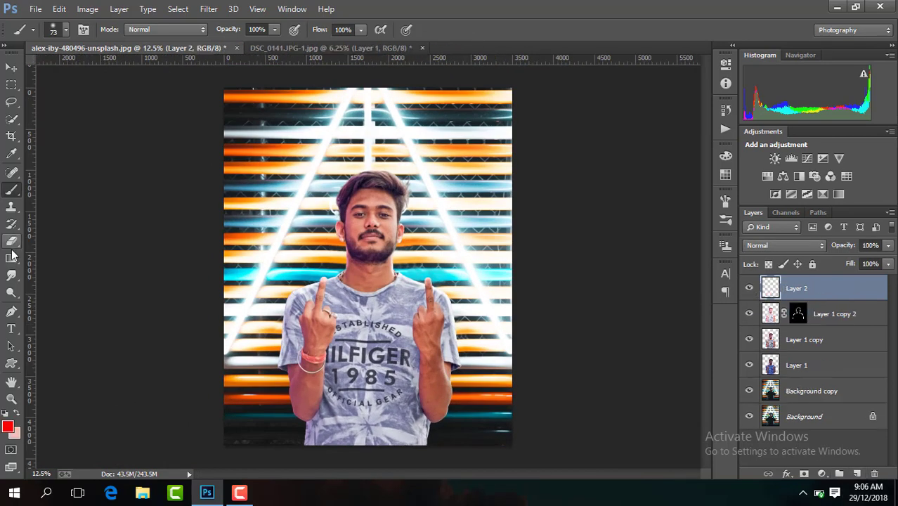
left_click(11, 258)
left_click(8, 426)
key("Return")
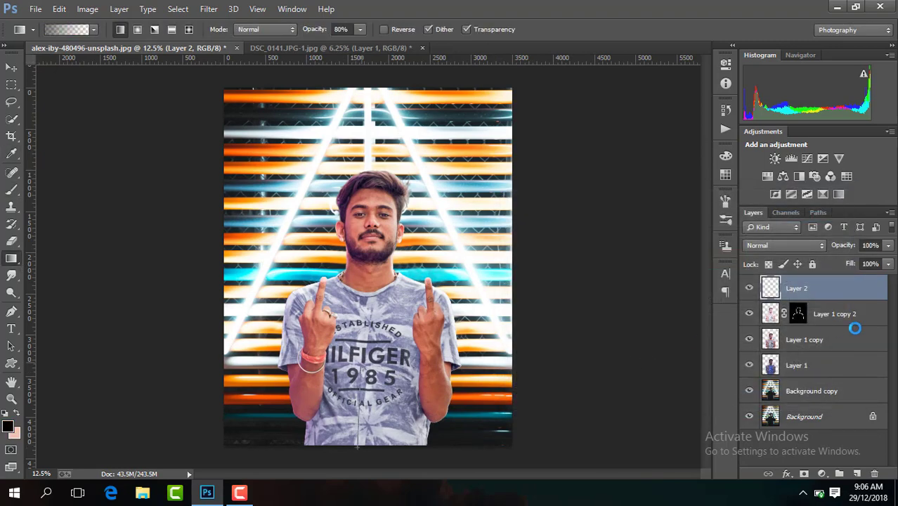
Step: Set Layer 2's bottom-darkening gradient to 88% opacity
left_click(749, 288)
left_click(749, 288)
left_click(889, 246)
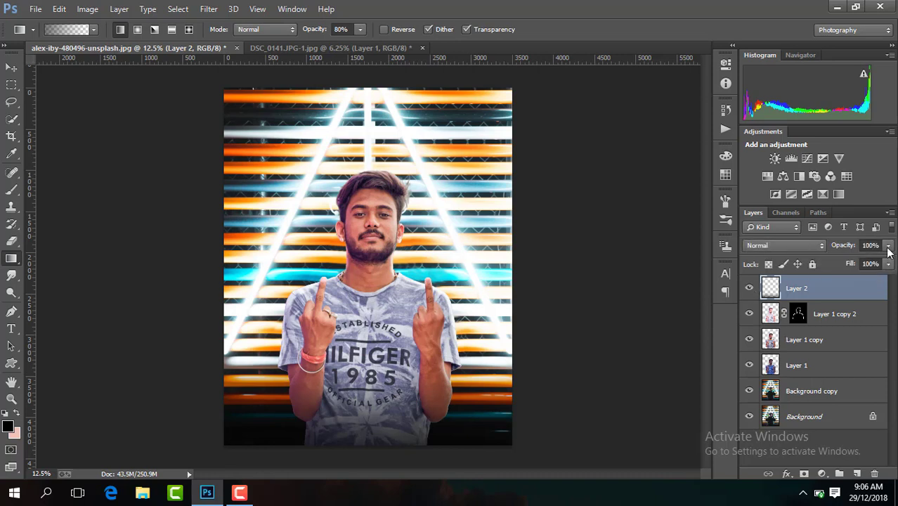
left_click_drag(889, 261, 887, 262)
left_click(772, 285)
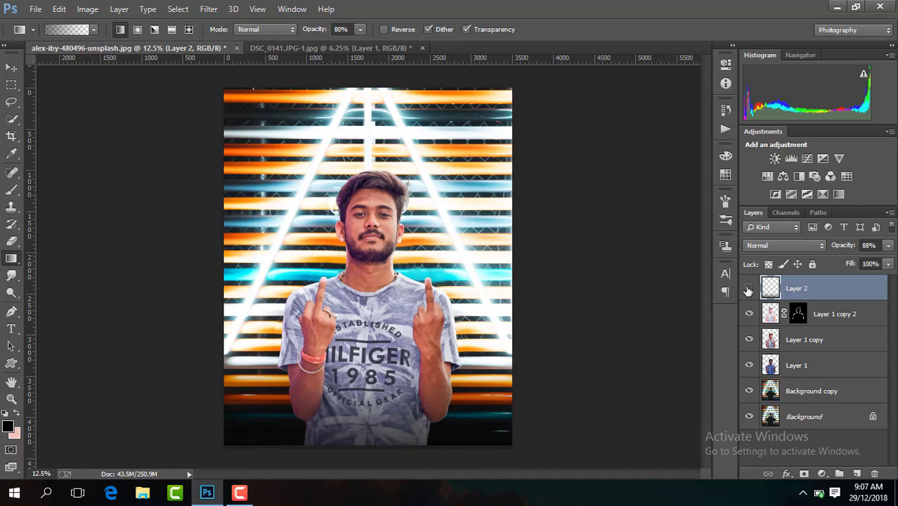
Step: Duplicate Layer 1 copy into a new Layer 1 copy 3
left_click(829, 335)
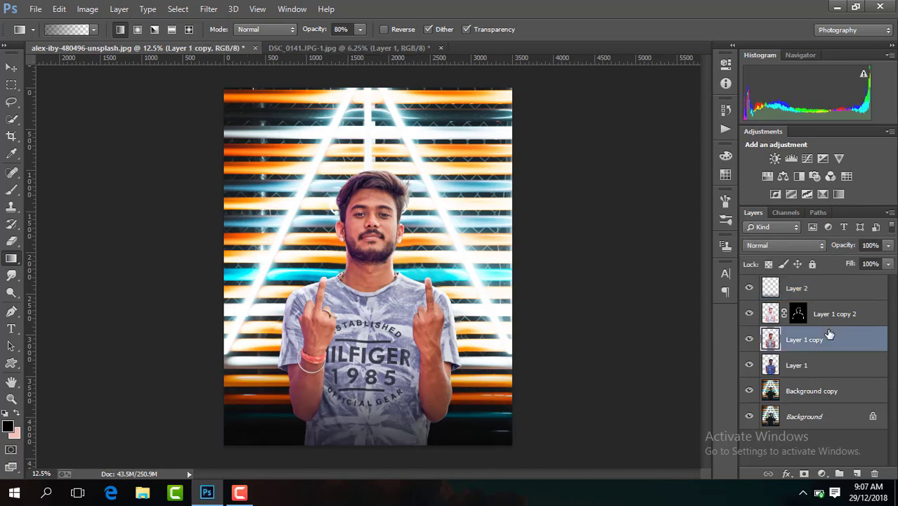
key("ctrl+j")
left_click(208, 8)
Step: In Camera Raw, set Temperature +6, Exposure +0.15, Contrast +17 and Blacks -21
left_click(267, 90)
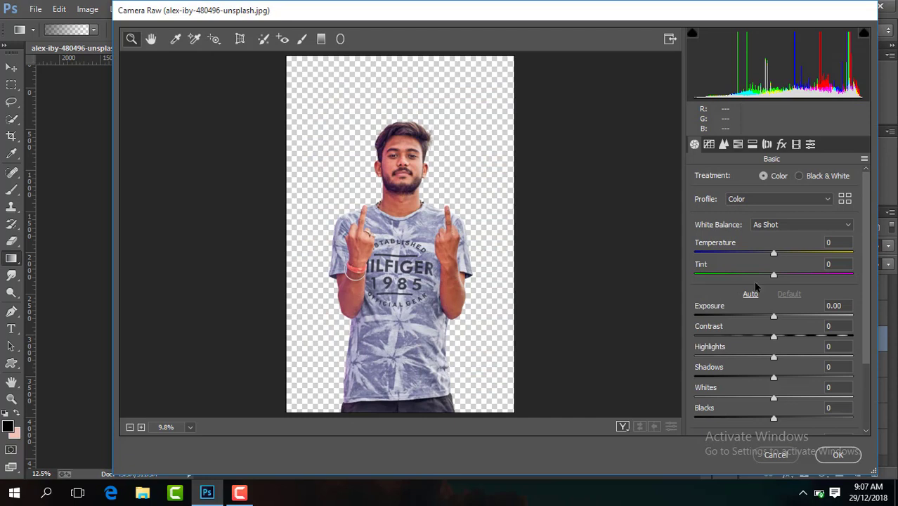
left_click_drag(773, 253, 778, 253)
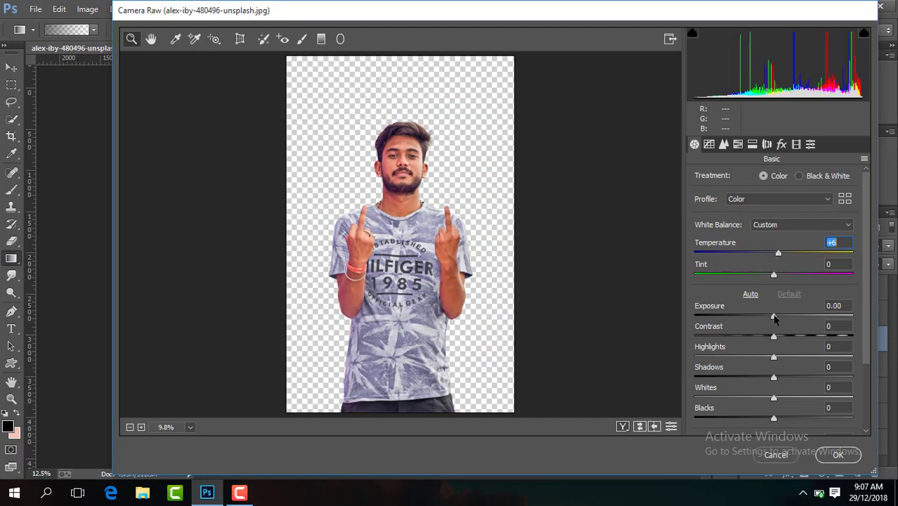
left_click_drag(773, 317, 787, 338)
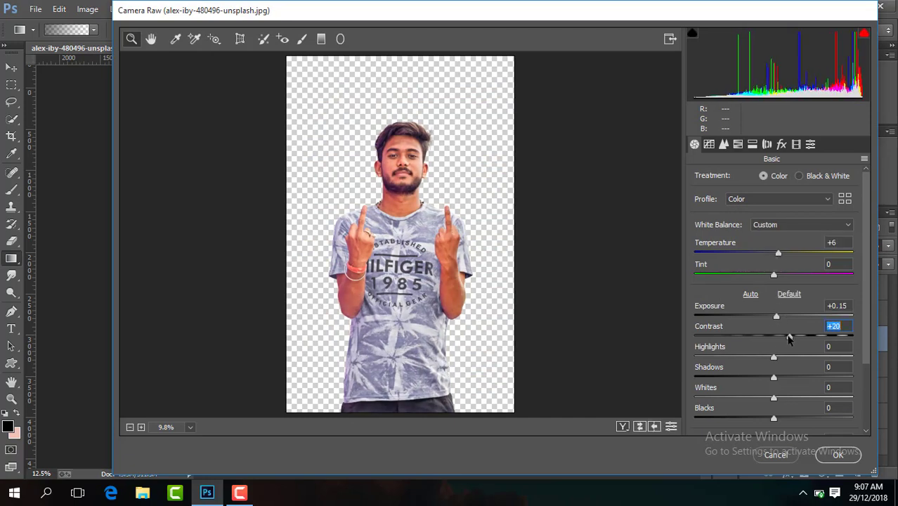
left_click_drag(773, 418, 757, 418)
Step: Fully desaturate yellows, blues and aquas and slightly reduce orange saturation in HSL
key("ctrl+alt+4")
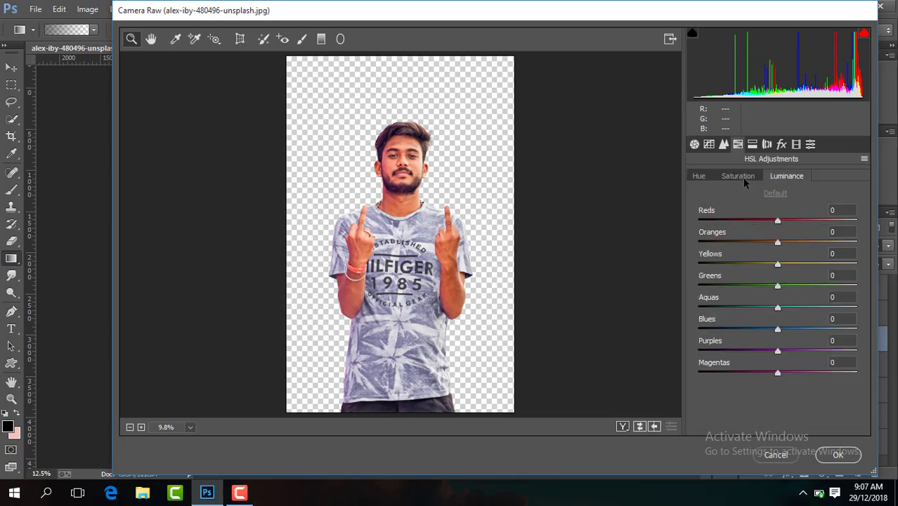
left_click(737, 176)
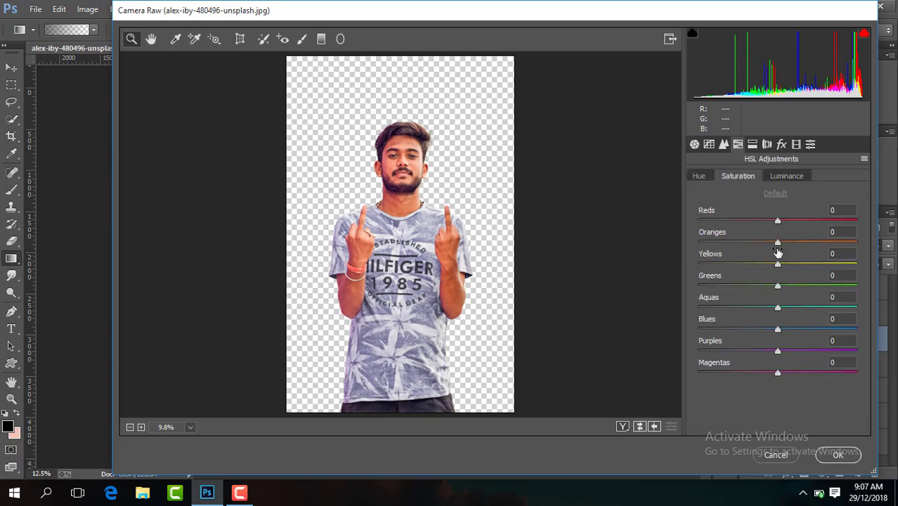
left_click_drag(737, 265, 656, 274)
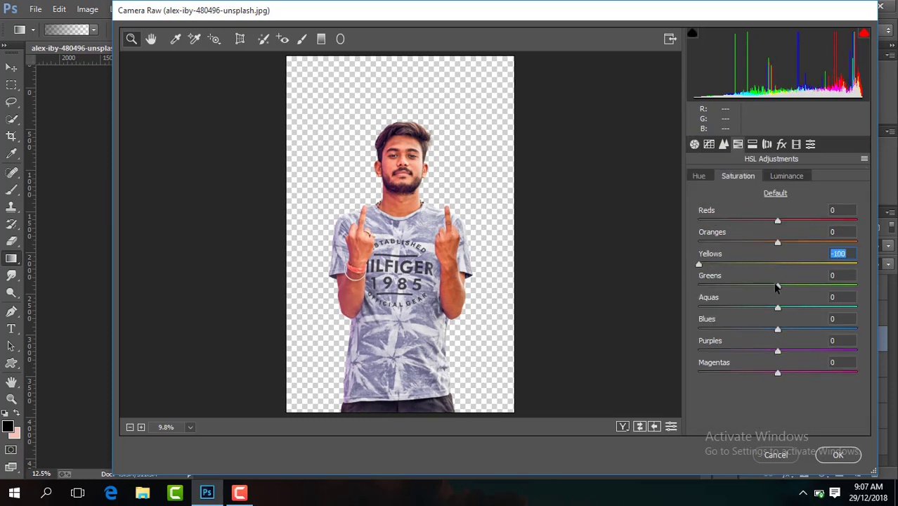
left_click_drag(778, 329, 666, 330)
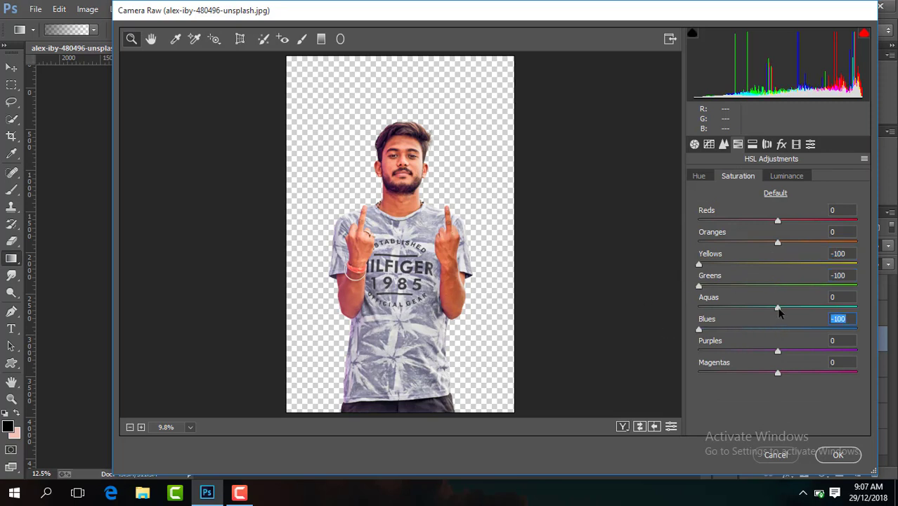
left_click_drag(777, 308, 656, 319)
mouse_move(778, 244)
left_mouse_down()
mouse_move(766, 245)
mouse_move(785, 245)
left_mouse_up()
left_click(788, 176)
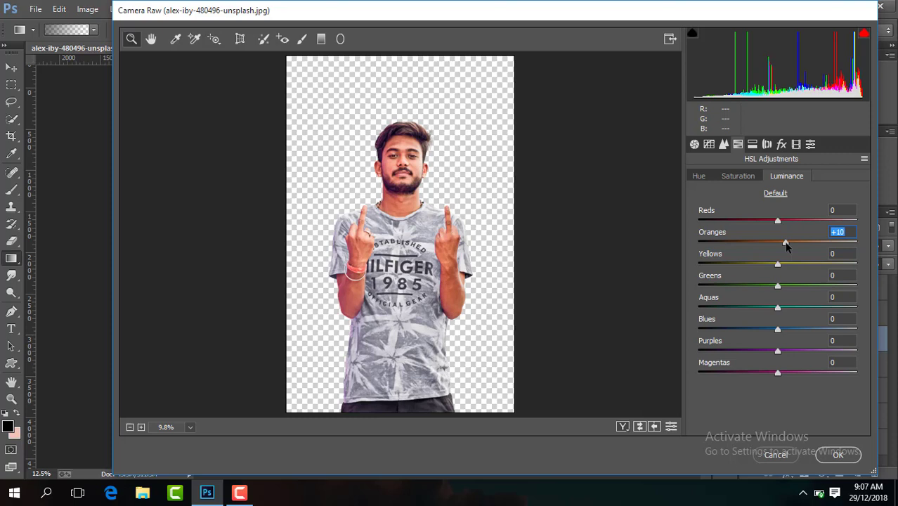
left_click(747, 176)
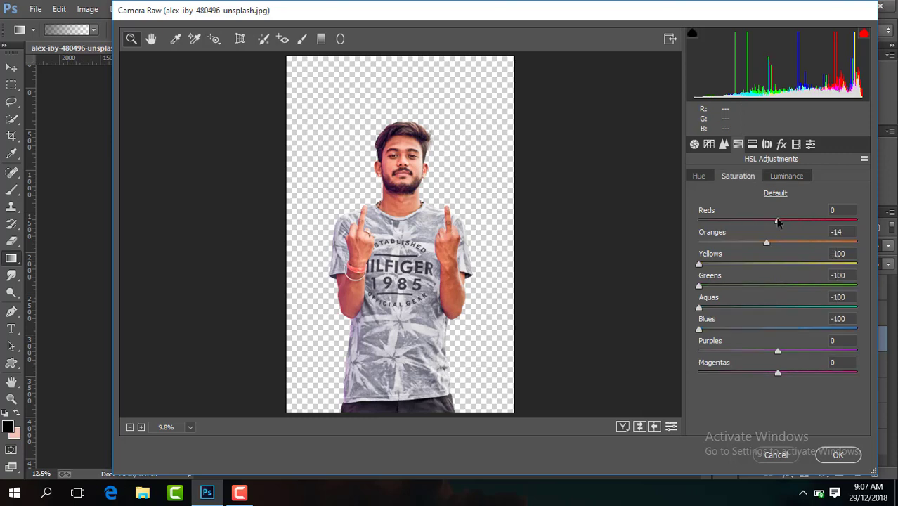
Step: Raise clarity and Vibrance +10, set Dehaze -3, luminance noise reduction 27, then apply
left_click(693, 145)
scroll(777, 380, "down", 2)
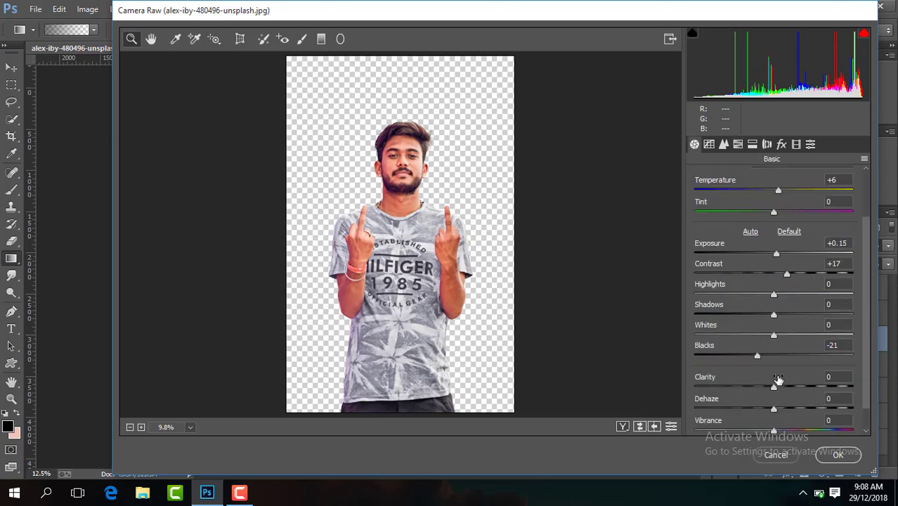
left_click_drag(773, 430, 782, 430)
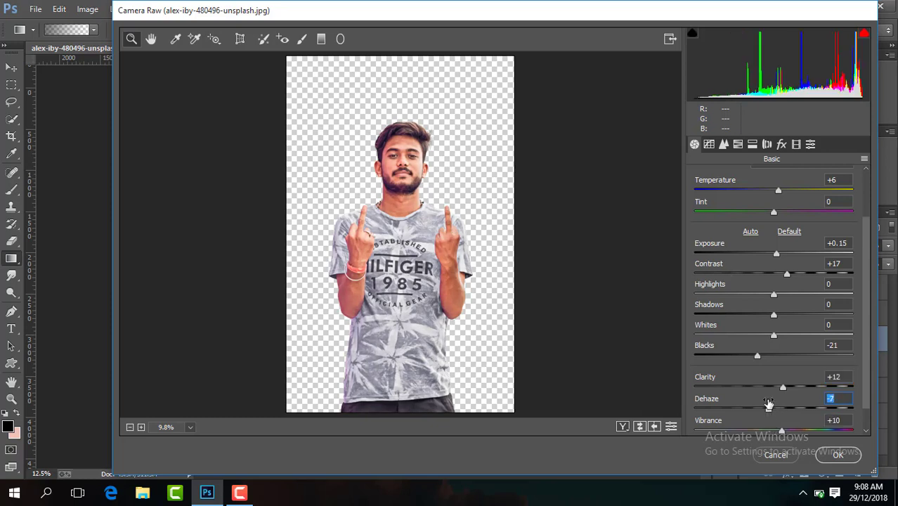
left_click_drag(767, 411, 770, 411)
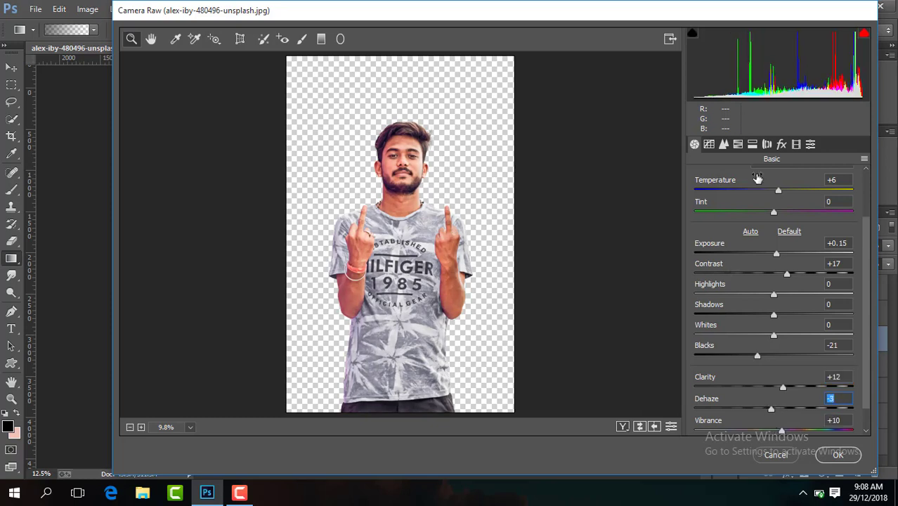
left_click(723, 144)
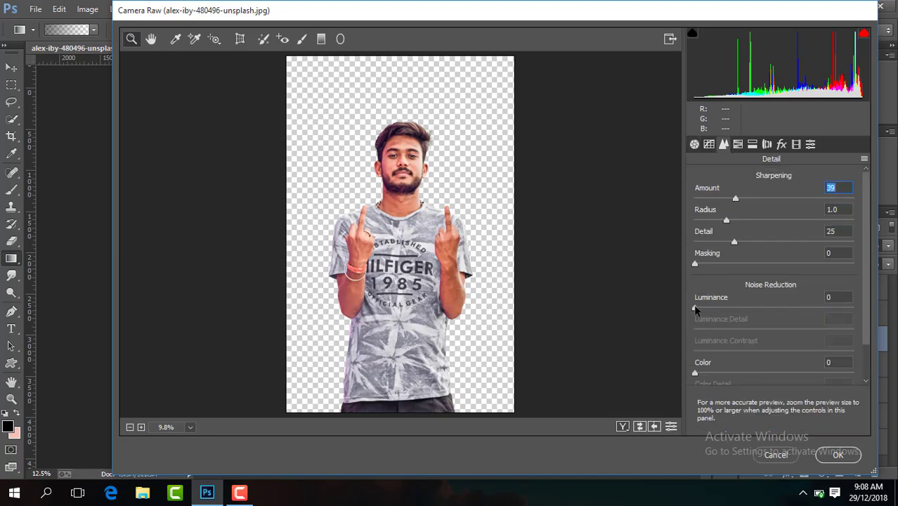
left_click_drag(695, 307, 737, 308)
left_click(837, 454)
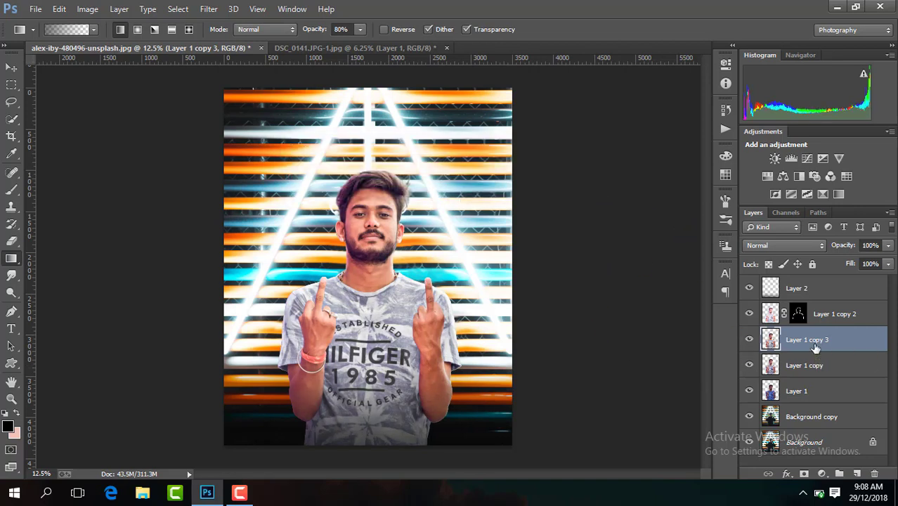
Step: Duplicate the person layer and switch to the Mixer Brush, zoomed in on the face
key("ctrl+j")
key("ctrl+plus")
key("ctrl+plus")
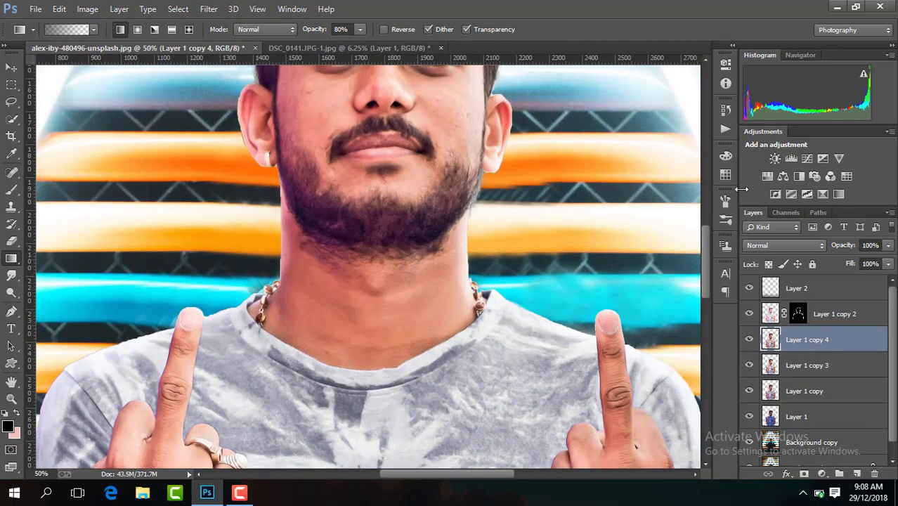
scroll(706, 253, "up", 5)
right_click(11, 190)
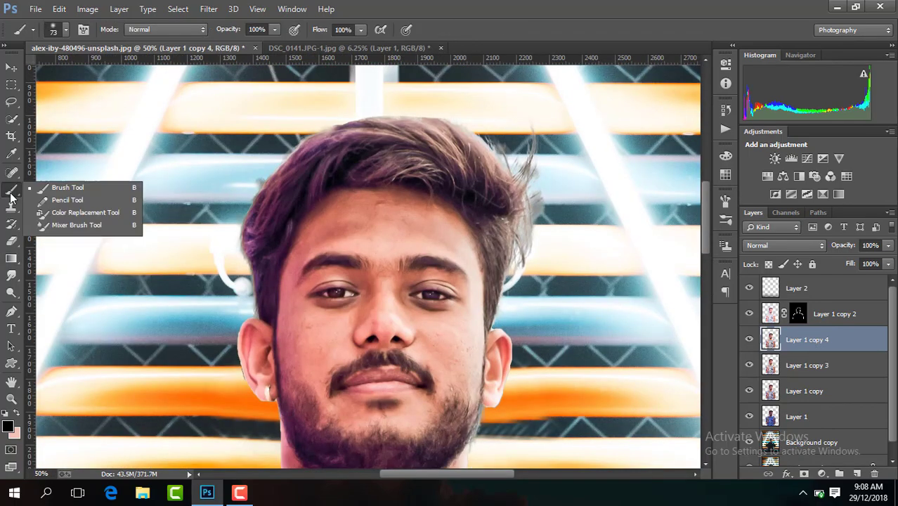
left_click(70, 226)
key("ctrl+plus")
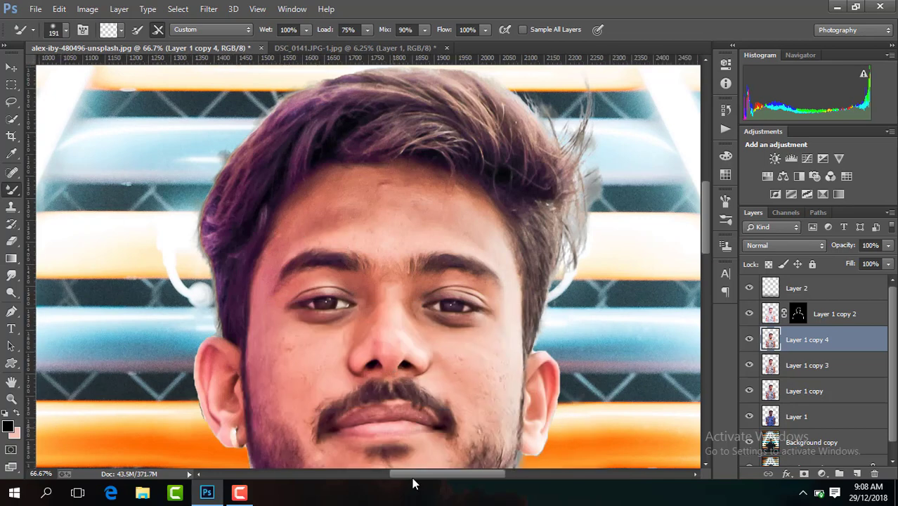
left_click_drag(427, 474, 438, 475)
key("ctrl+plus")
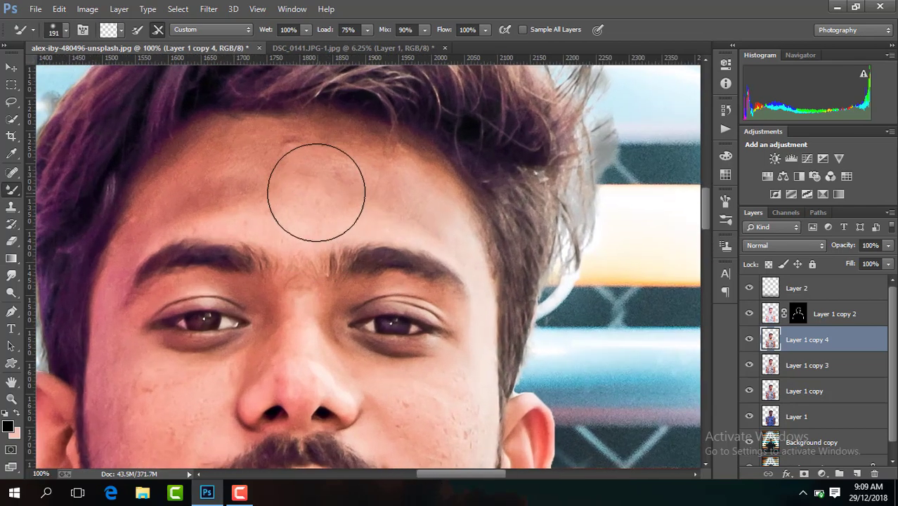
Step: Smooth the forehead and both cheeks with a 156 px mixer brush
left_click_drag(331, 187, 226, 197)
left_click(65, 30)
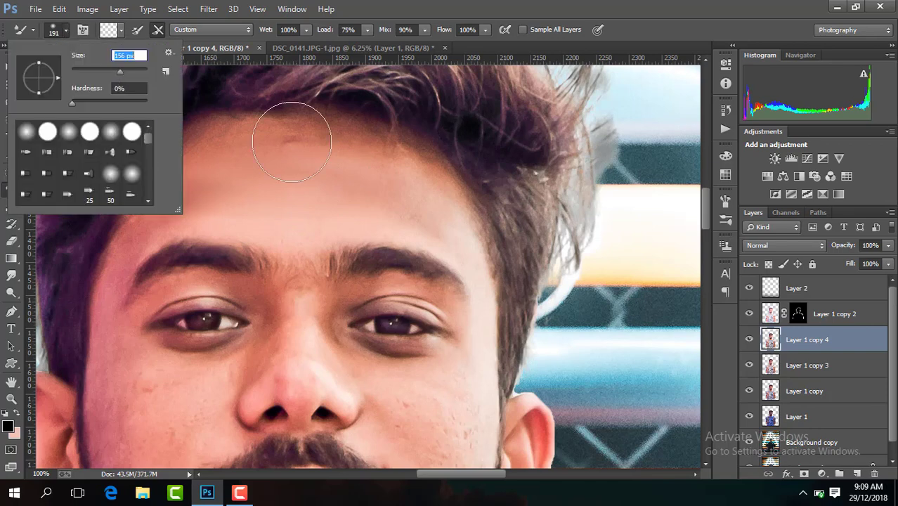
key("Return")
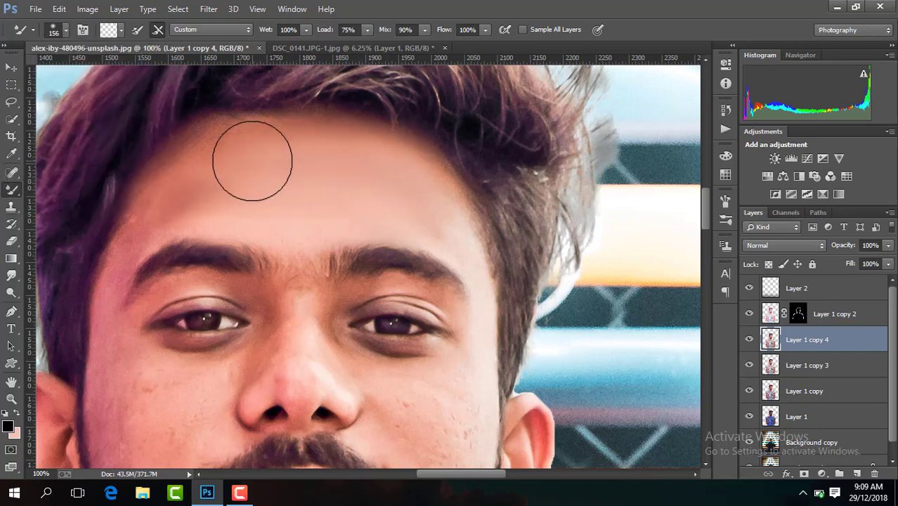
mouse_move(252, 161)
left_mouse_down()
mouse_move(176, 187)
mouse_move(254, 190)
mouse_move(291, 161)
mouse_move(389, 180)
left_mouse_up()
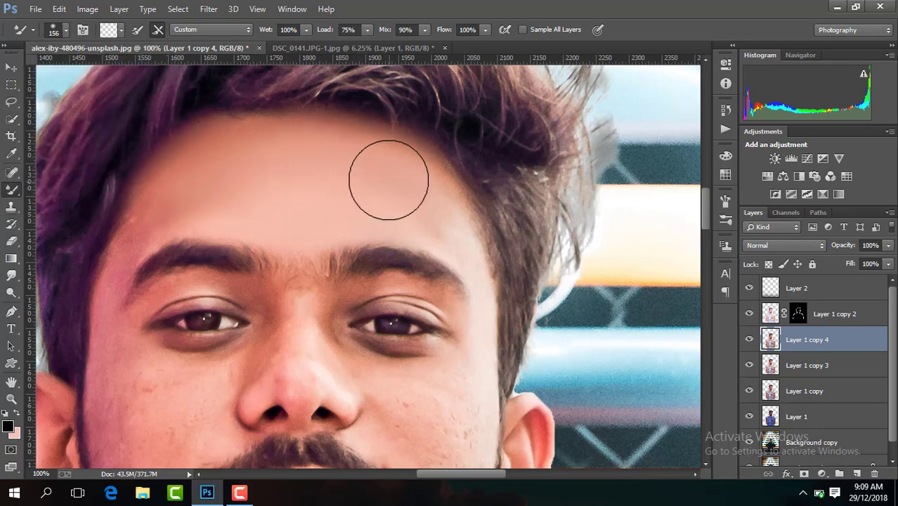
left_click_drag(705, 203, 704, 224)
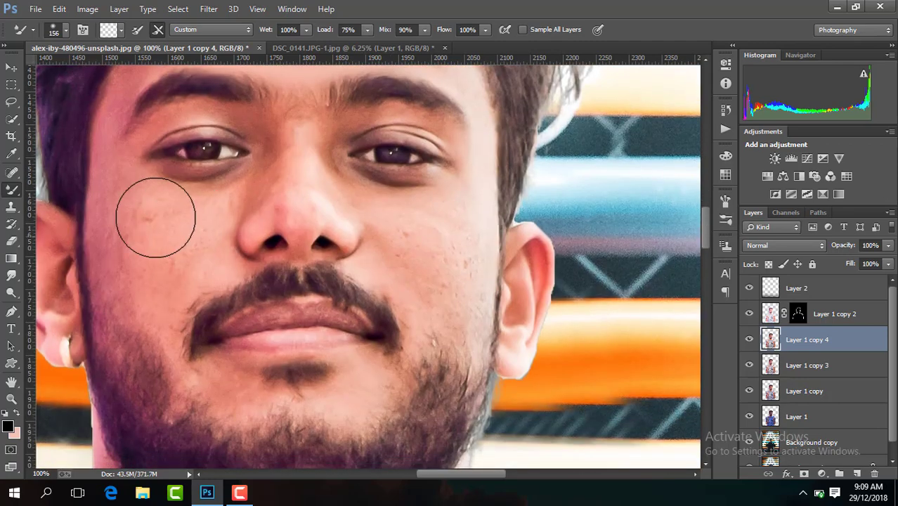
mouse_move(155, 217)
left_mouse_down()
mouse_move(150, 226)
mouse_move(130, 207)
mouse_move(146, 270)
mouse_move(184, 252)
mouse_move(186, 220)
mouse_move(137, 256)
left_mouse_up()
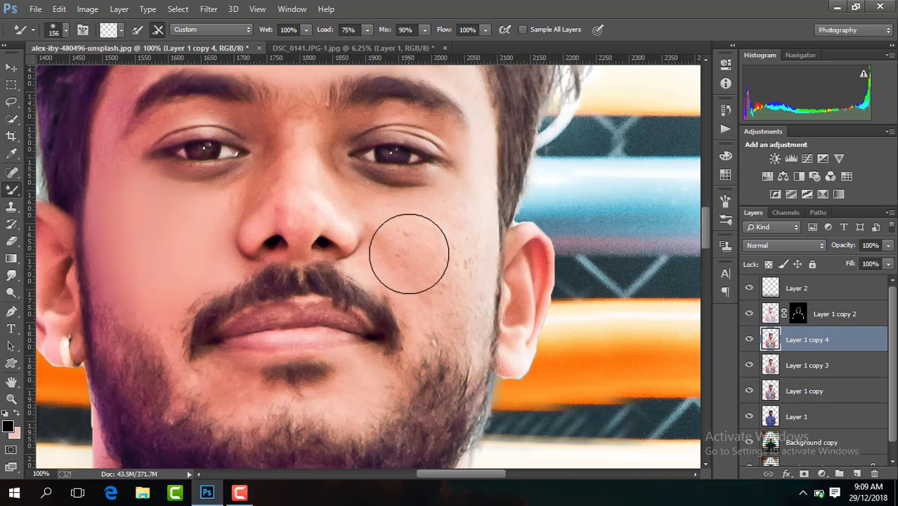
mouse_move(409, 254)
left_mouse_down()
mouse_move(431, 255)
mouse_move(407, 234)
mouse_move(437, 241)
mouse_move(443, 279)
mouse_move(435, 292)
left_mouse_up()
Step: Smooth the skin along the nose and under the left eye with a 94 px brush
left_click(65, 29)
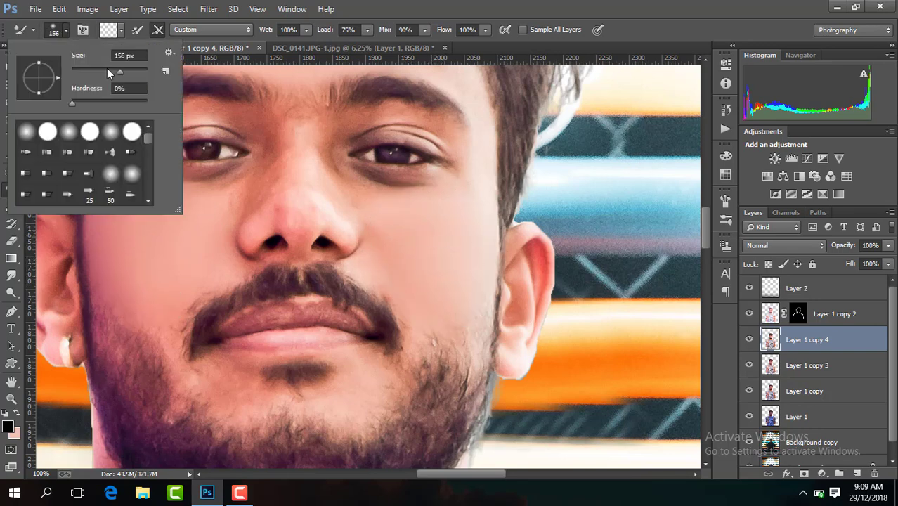
left_click_drag(107, 68, 91, 68)
key("Return")
mouse_move(298, 193)
left_mouse_down()
mouse_move(326, 199)
mouse_move(310, 153)
mouse_move(352, 198)
mouse_move(247, 200)
mouse_move(263, 172)
mouse_move(293, 198)
mouse_move(293, 160)
mouse_move(282, 204)
mouse_move(295, 177)
left_mouse_up()
mouse_move(203, 200)
left_mouse_down()
mouse_move(216, 191)
mouse_move(160, 184)
mouse_move(110, 154)
left_mouse_up()
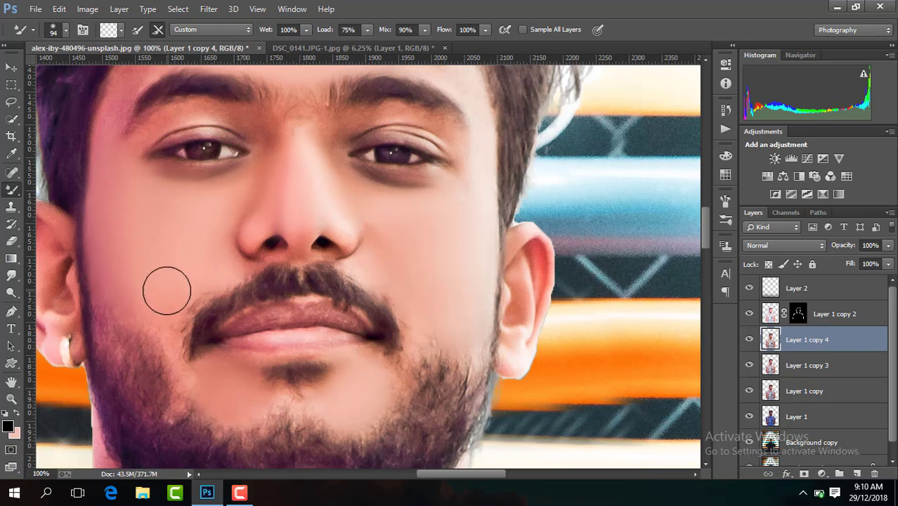
Step: Smooth the skin on the ear with a 55 px brush
scroll(705, 207, "up", 3)
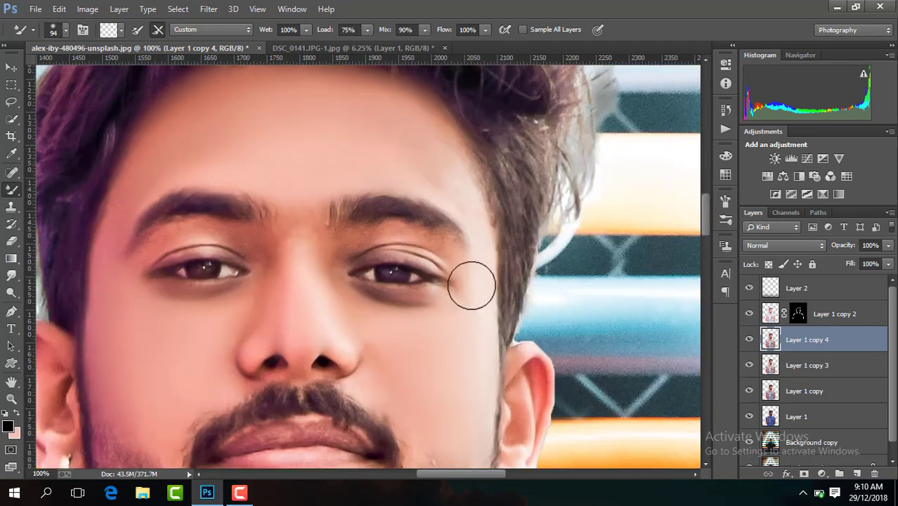
left_click_drag(703, 221, 705, 259)
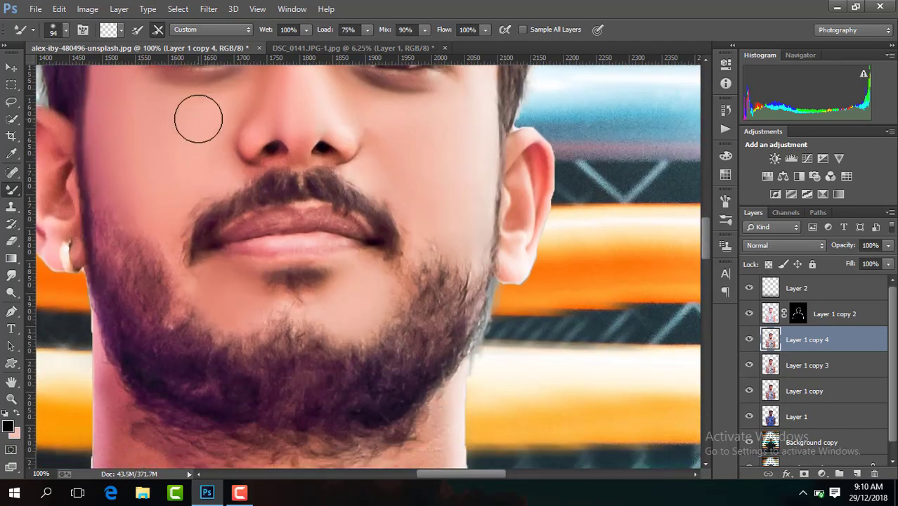
left_click(65, 30)
left_click_drag(100, 70, 92, 71)
key("Return")
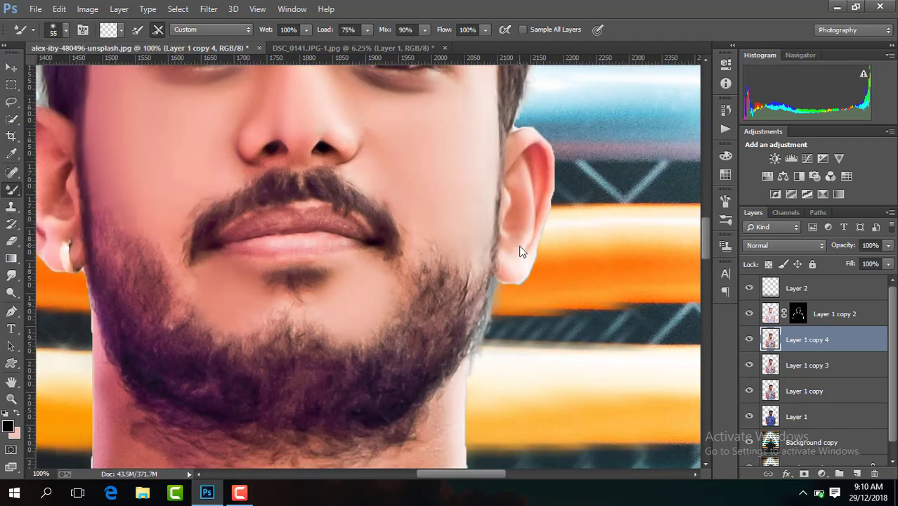
left_click_drag(186, 237, 156, 221)
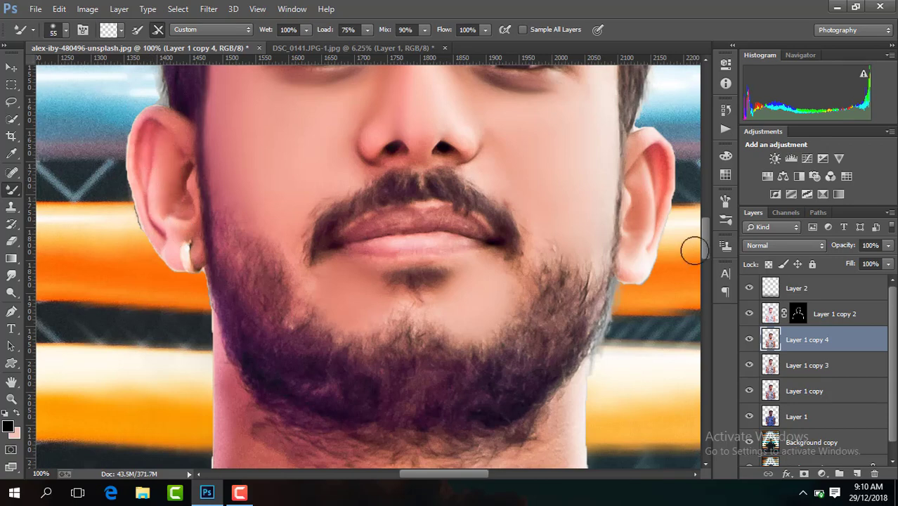
Step: Blend away the neck's shading lines with a 135 px mixer brush, then zoom out
left_click_drag(707, 244, 705, 278)
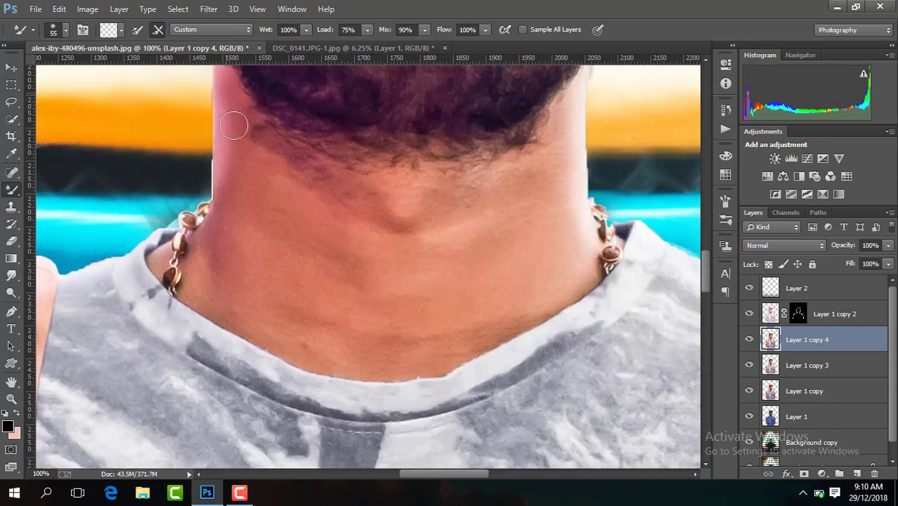
left_click(65, 30)
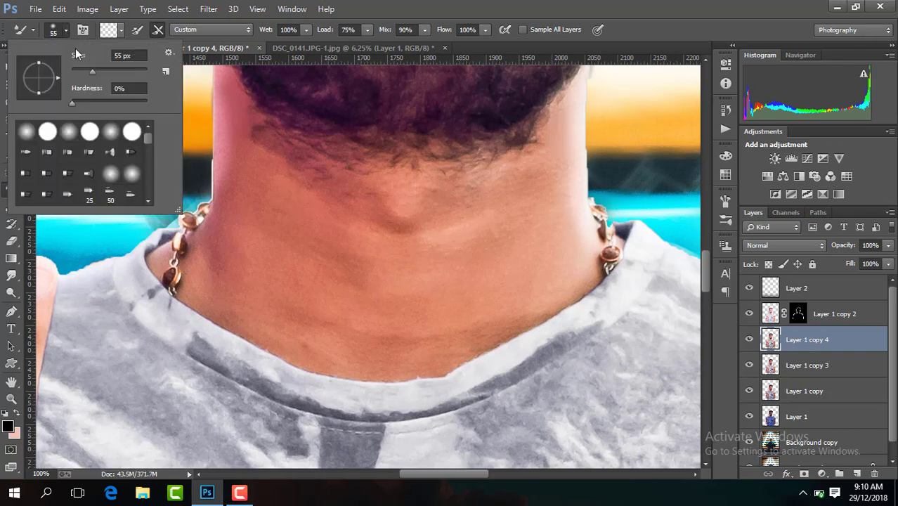
left_click(109, 72)
type("135")
key("Return")
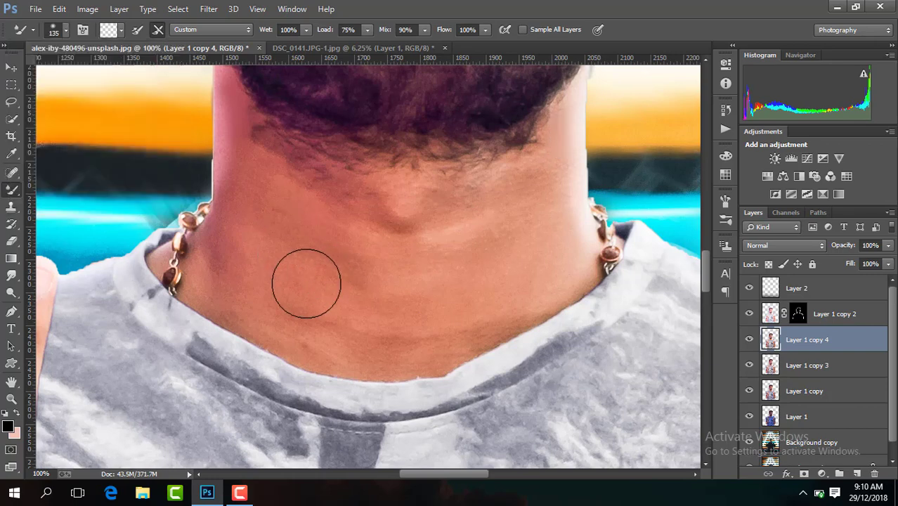
mouse_move(244, 236)
left_mouse_down()
mouse_move(225, 275)
mouse_move(299, 320)
mouse_move(361, 317)
mouse_move(400, 296)
mouse_move(456, 305)
mouse_move(538, 256)
mouse_move(552, 237)
mouse_move(473, 232)
left_mouse_up()
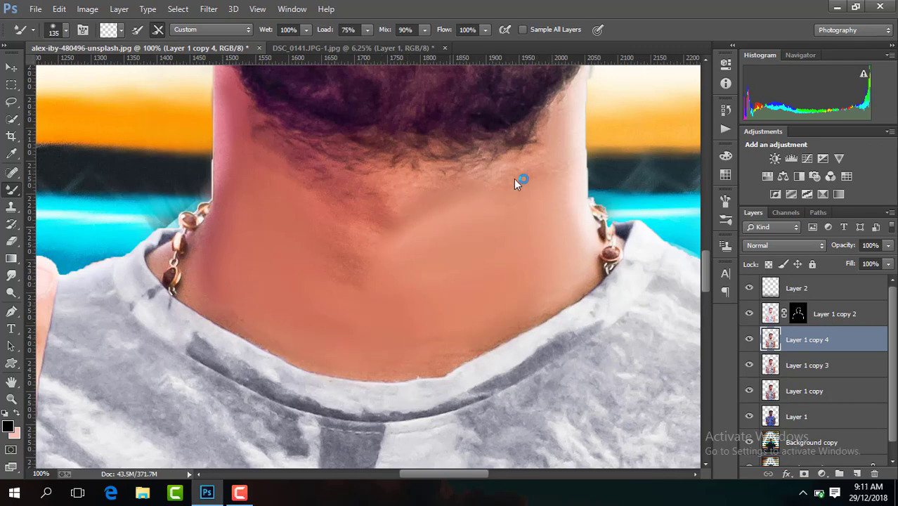
mouse_move(324, 236)
left_mouse_down()
mouse_move(351, 281)
mouse_move(425, 234)
left_mouse_up()
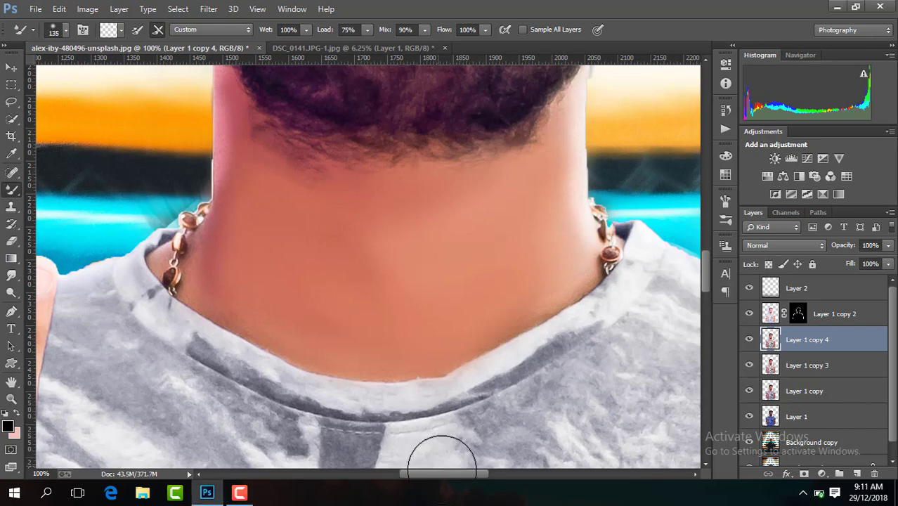
scroll(440, 457, "left", 5)
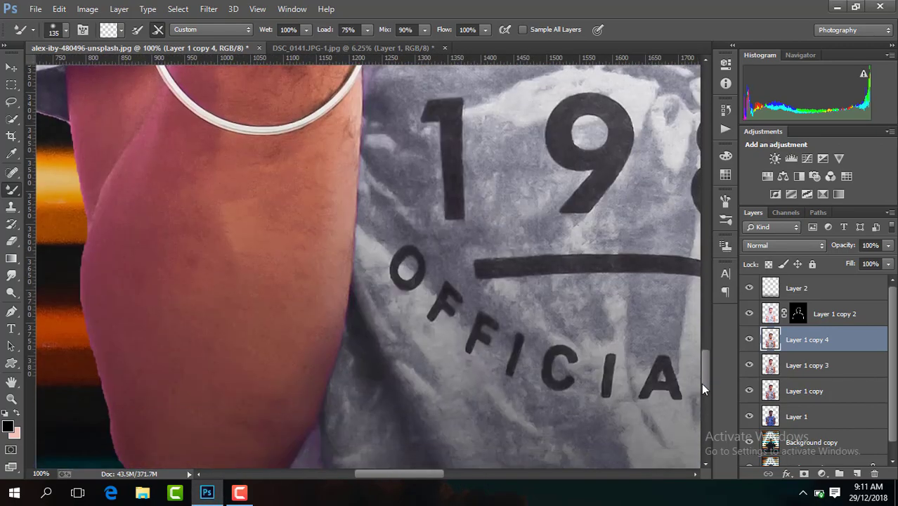
left_click_drag(706, 286, 705, 395)
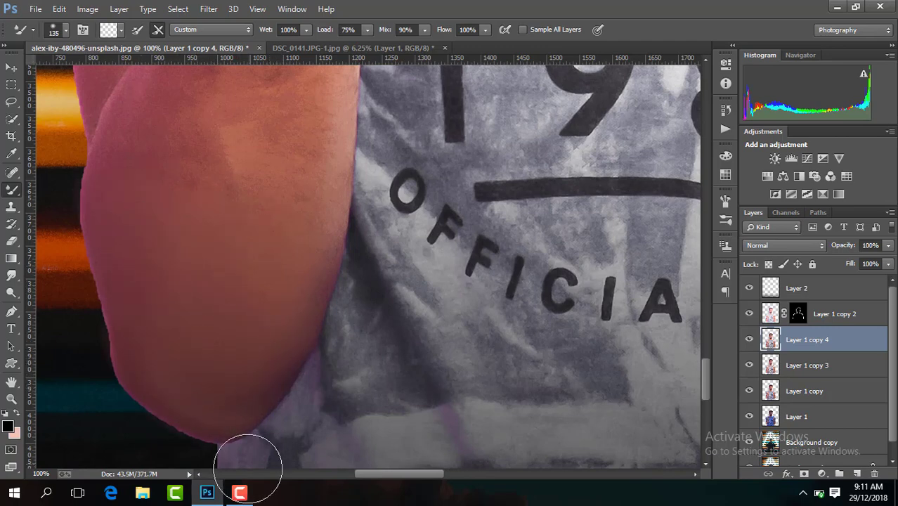
key("ctrl+minus")
key("ctrl+minus")
key("ctrl+minus")
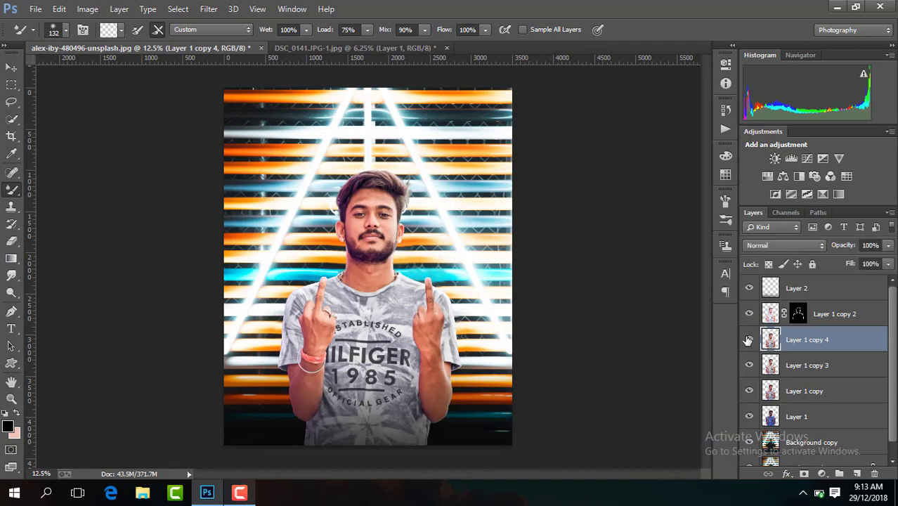
Step: Compare the skin smoothing, then merge all visible layers into one
left_click(748, 340)
left_click(748, 339)
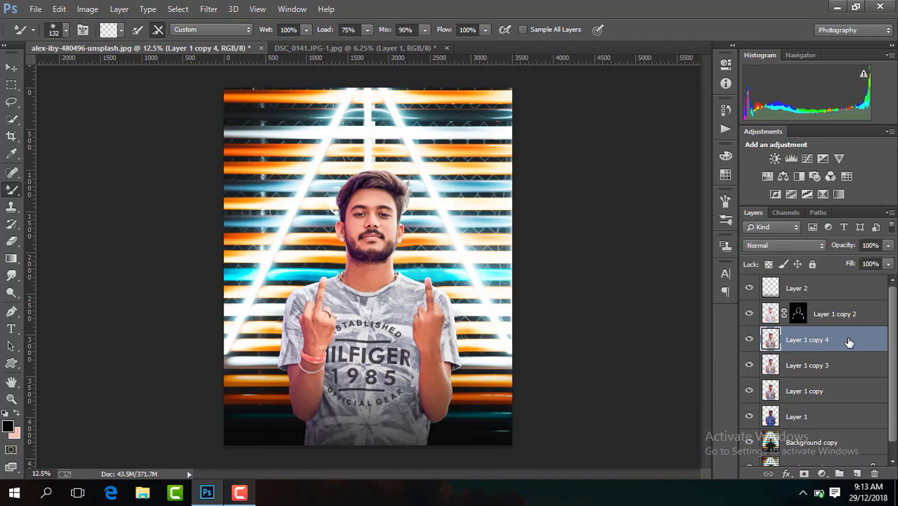
key("ctrl+j")
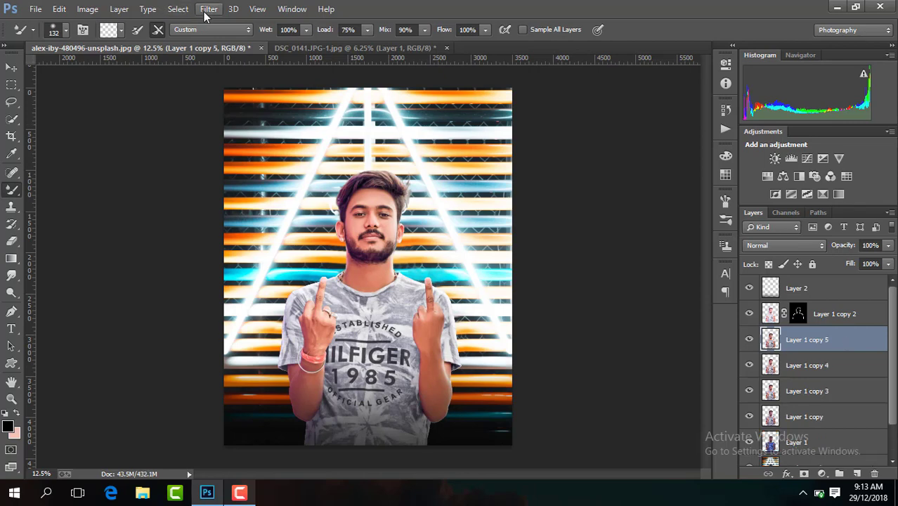
left_click(208, 9)
left_click(715, 297)
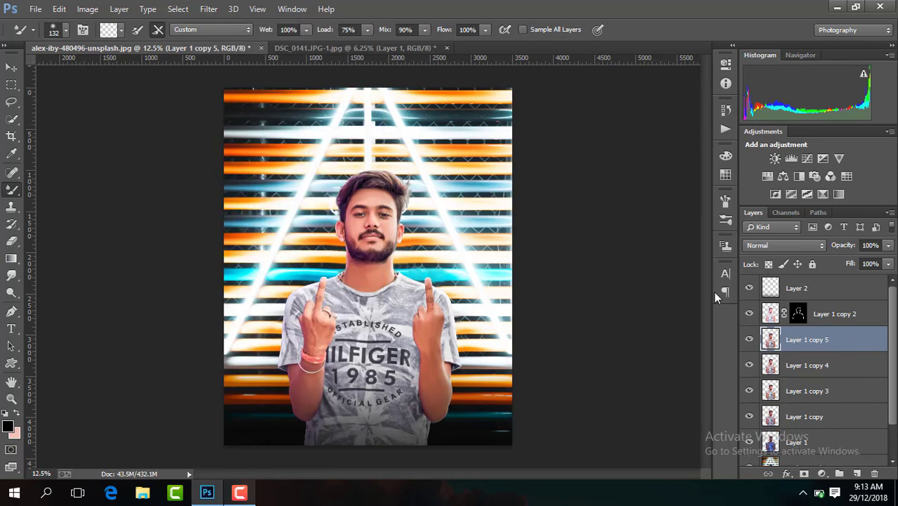
right_click(816, 344)
left_click(595, 391)
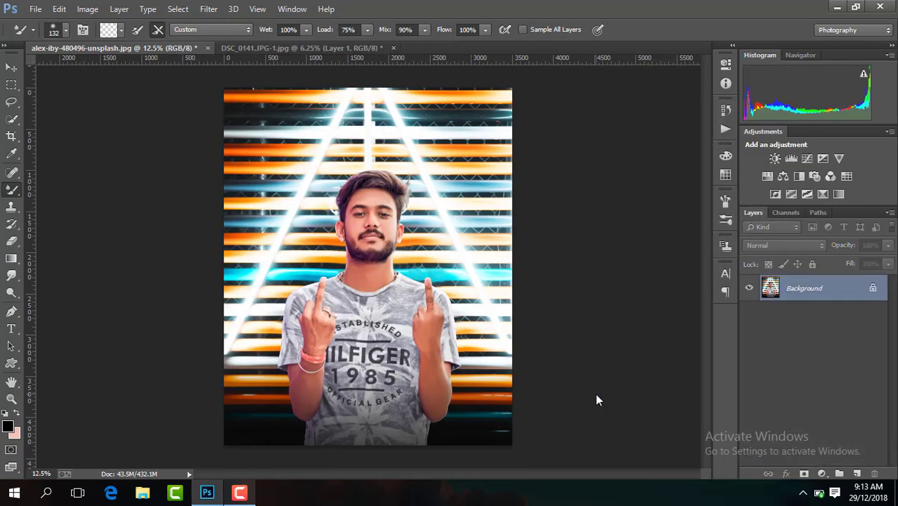
Step: Drag a dark gradient upward from the bottom edge of the image
key("ctrl+plus")
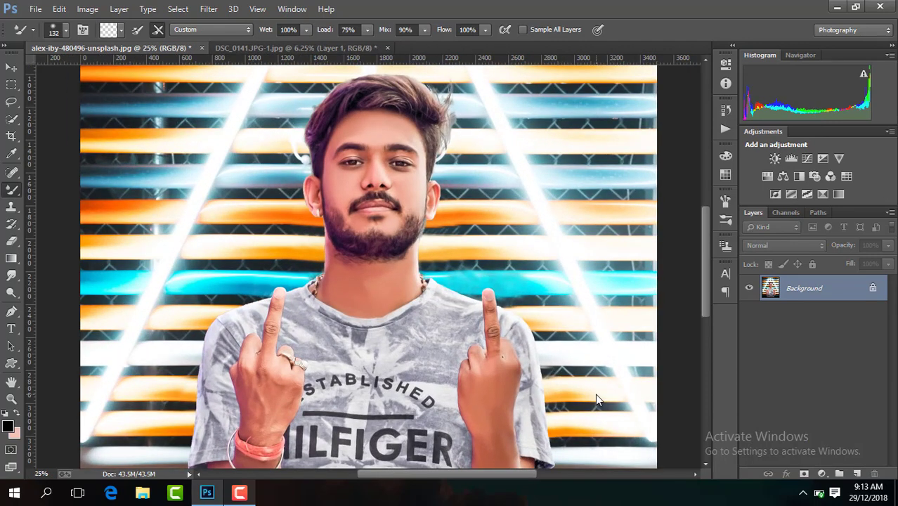
key("ctrl+z")
key("ctrl+minus")
key("ctrl+minus")
key("ctrl+plus")
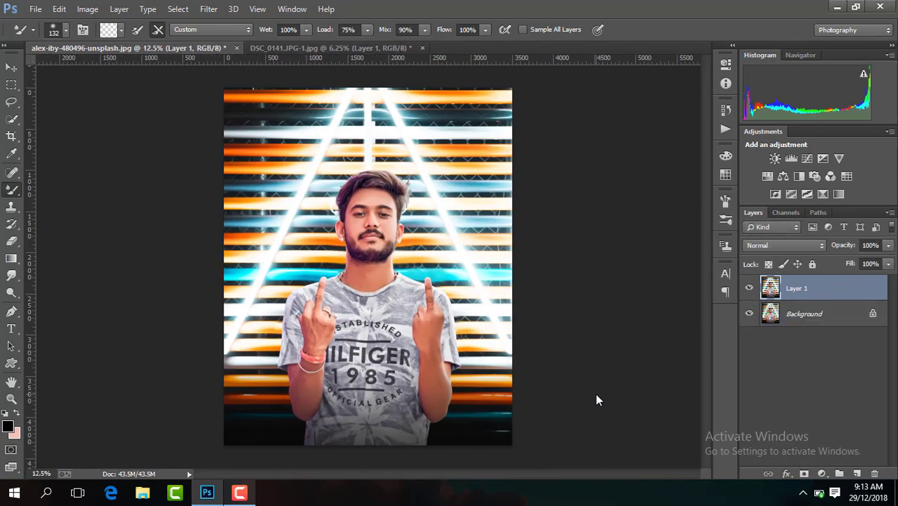
left_click(12, 259)
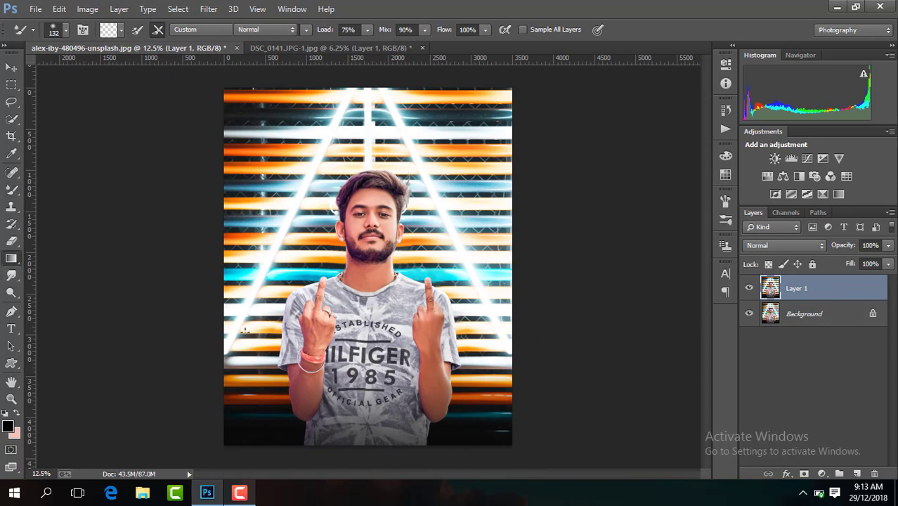
left_click_drag(364, 389, 365, 446)
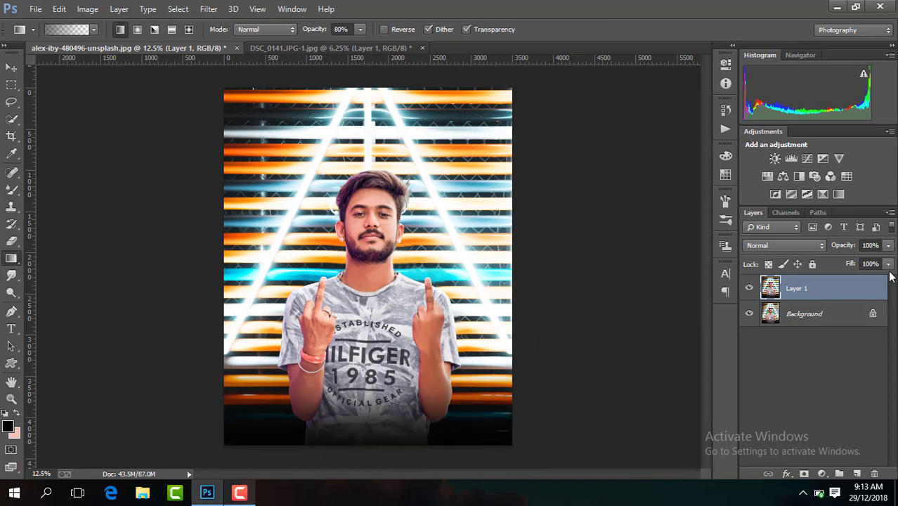
Step: Lower the gradient layer to 47% opacity, merge visible, and duplicate the result as Layer 1
left_click(887, 246)
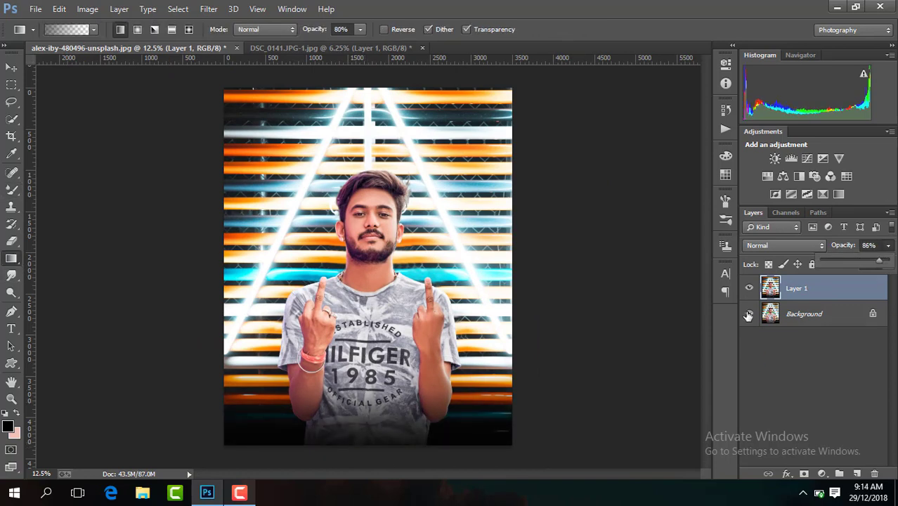
right_click(808, 295)
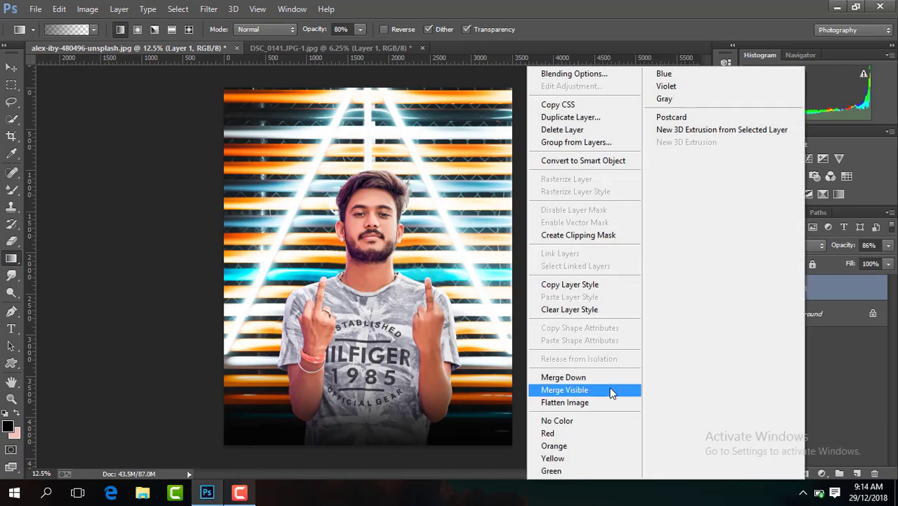
left_click(888, 245)
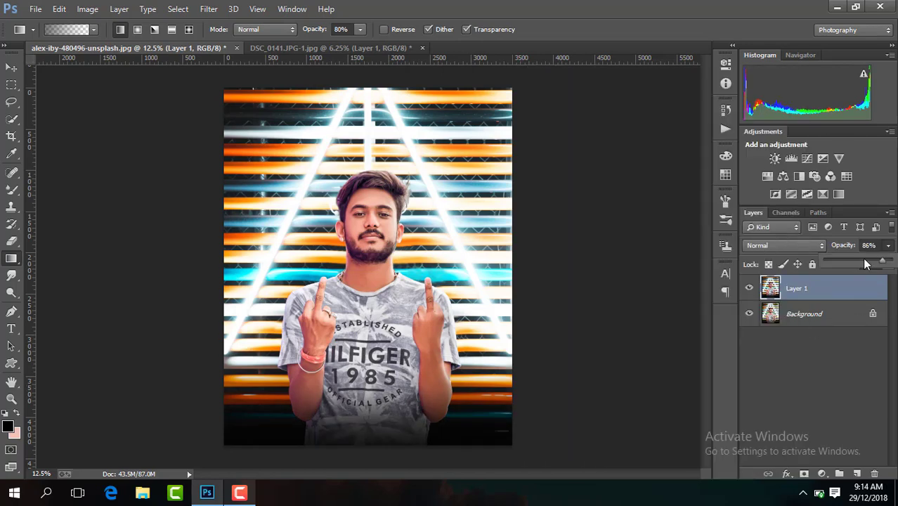
left_click_drag(865, 263, 853, 263)
right_click(820, 291)
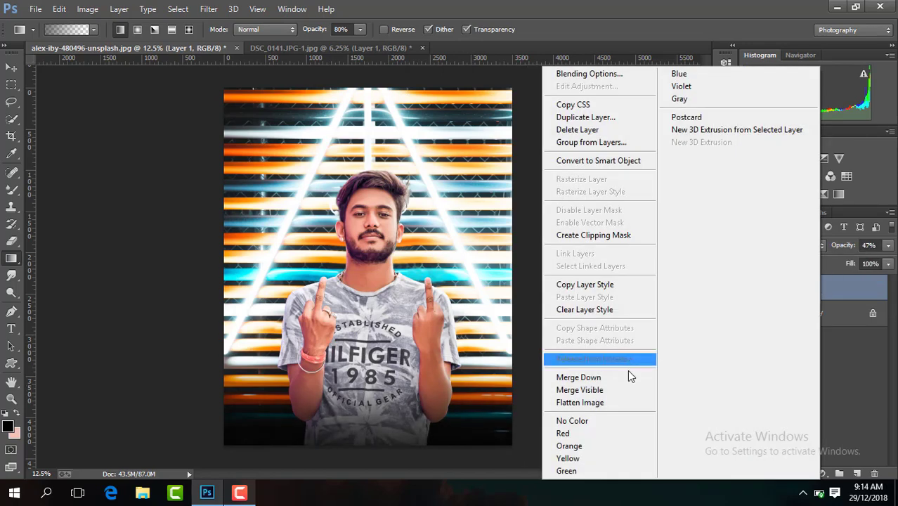
left_click(633, 387)
key("ctrl+j")
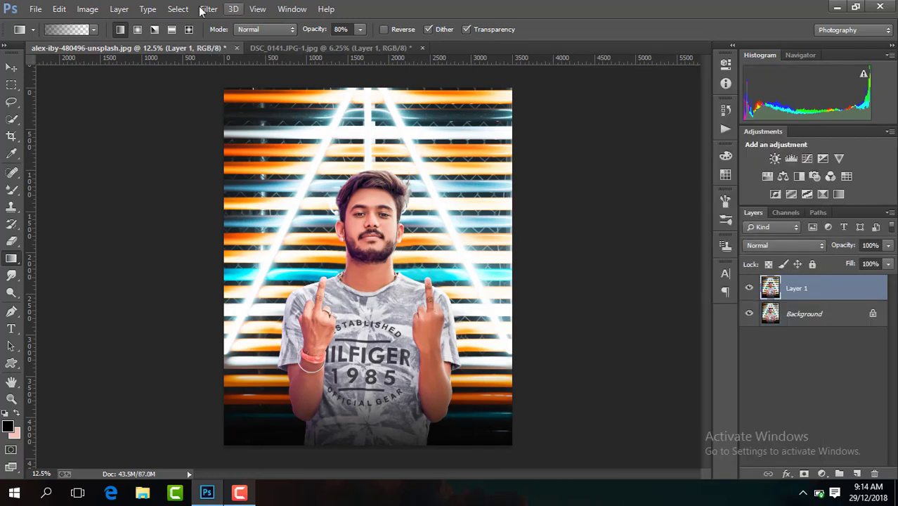
left_click(208, 8)
Step: In Camera Raw, set Contrast +10, a cooler temperature, Blacks -14 and Clarity +9
left_click(267, 87)
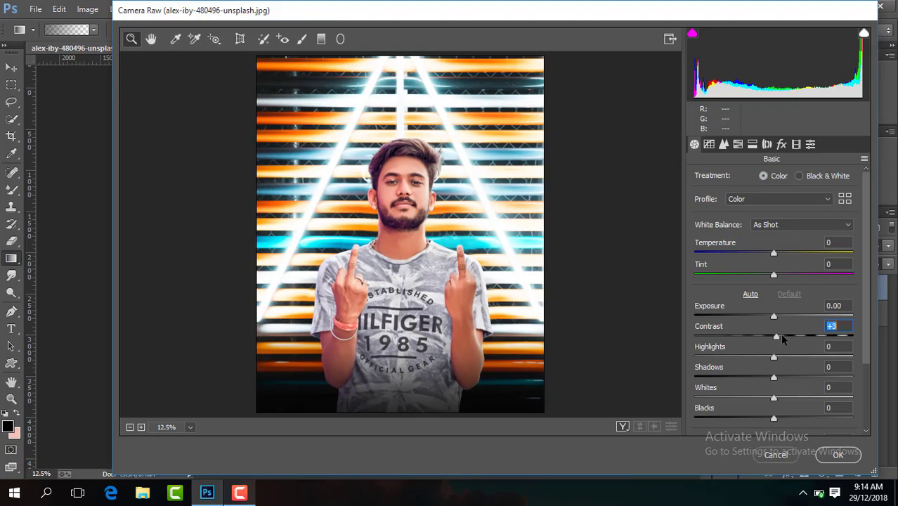
left_click_drag(782, 337, 783, 337)
left_click_drag(768, 254, 767, 254)
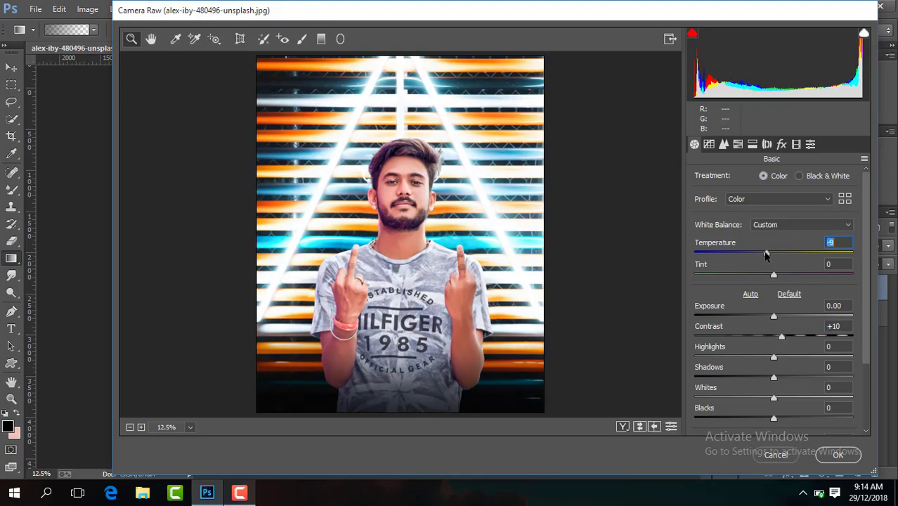
left_click_drag(771, 419, 761, 419)
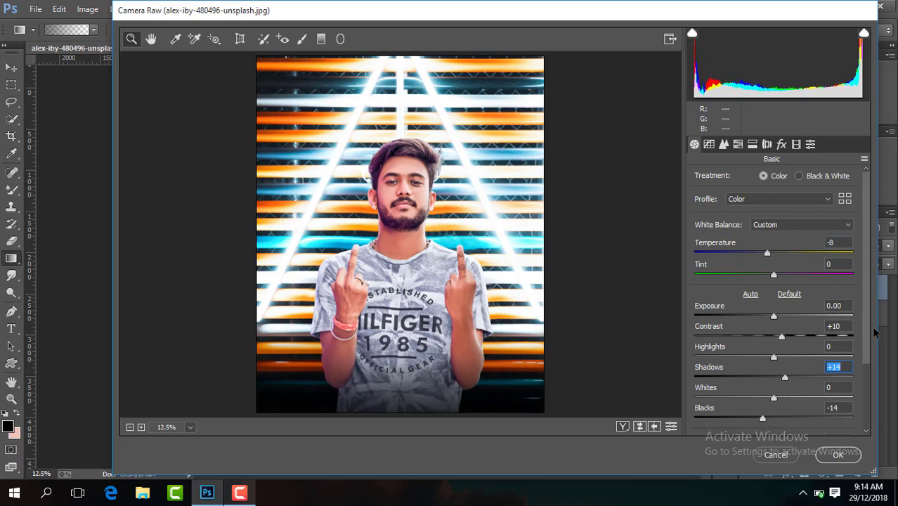
scroll(862, 369, "down", 2)
scroll(807, 380, "down", 2)
left_click_drag(774, 375, 780, 375)
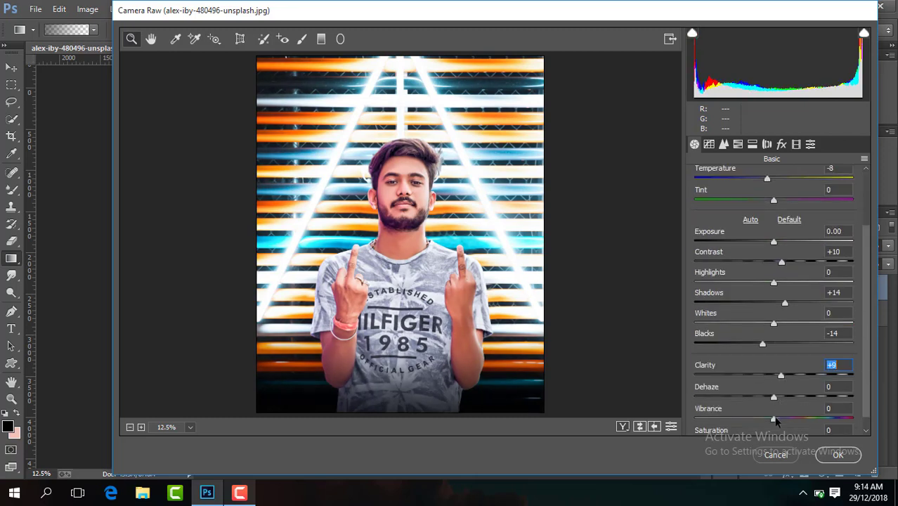
Step: Boost aqua saturation to +18 and blue to +33, add an edge vignette, and apply
left_click(738, 144)
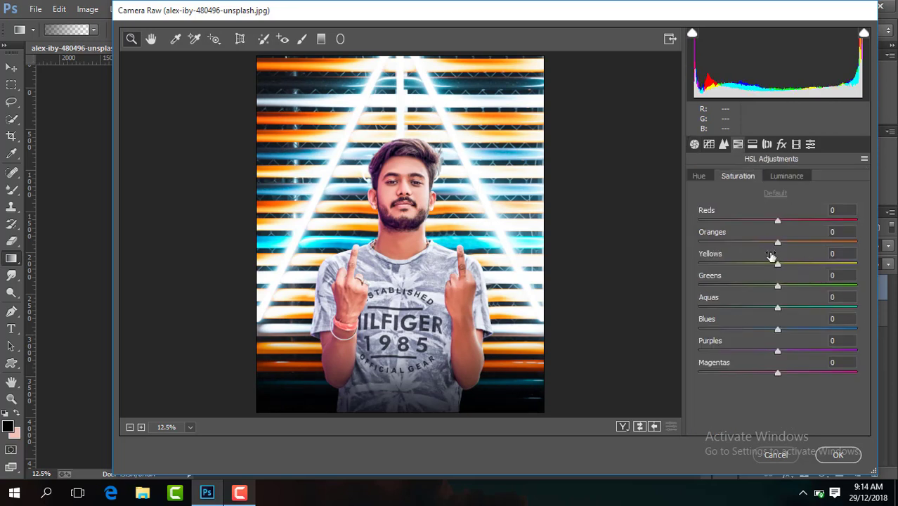
left_click_drag(796, 333, 791, 312)
left_click(786, 176)
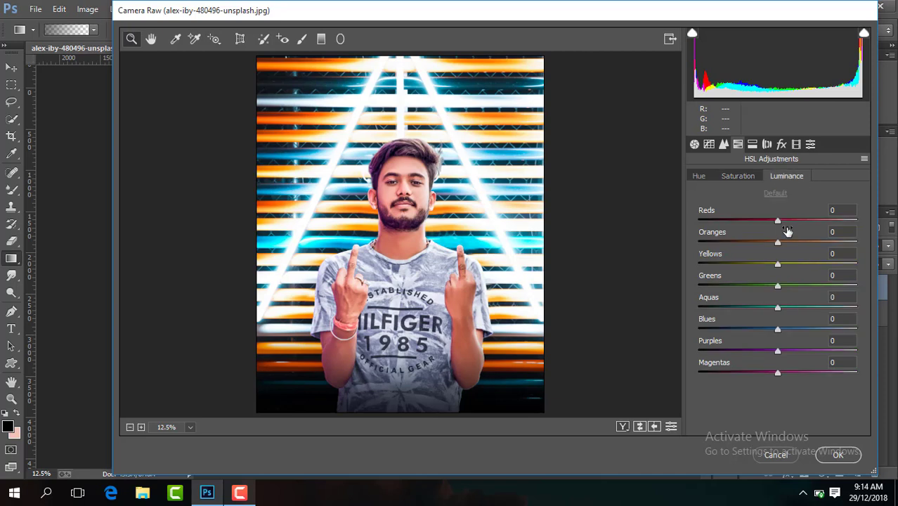
left_click(738, 176)
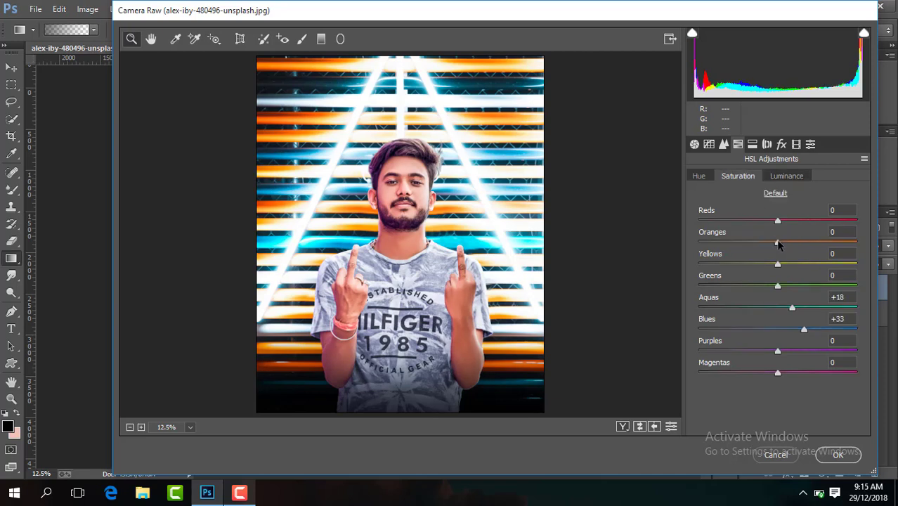
left_click(781, 144)
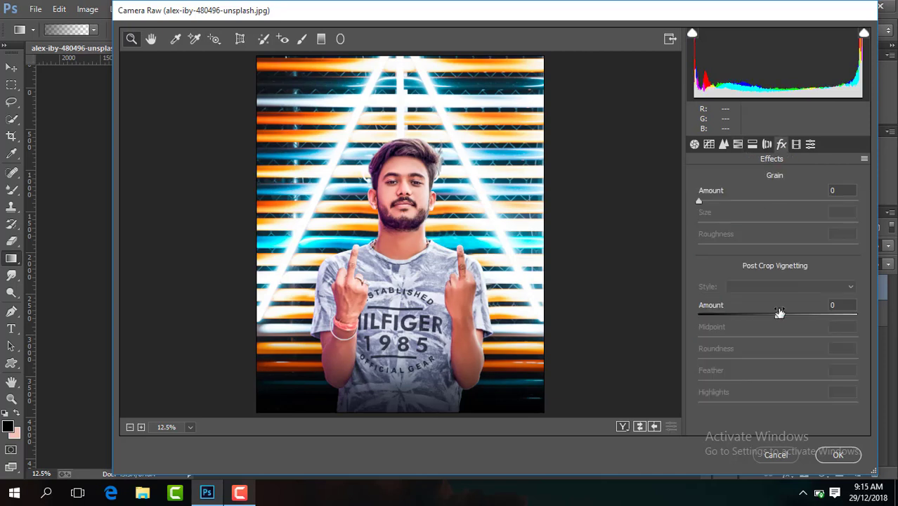
left_click_drag(770, 318, 778, 318)
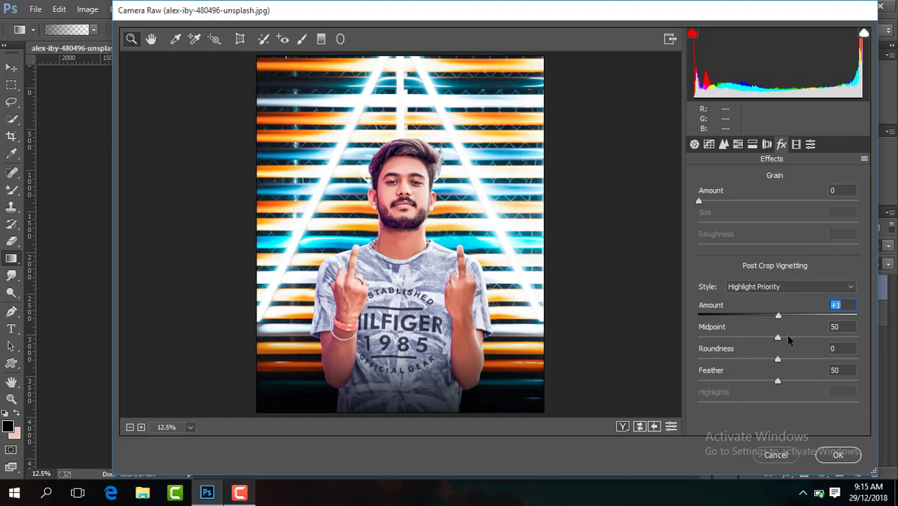
left_click(838, 457)
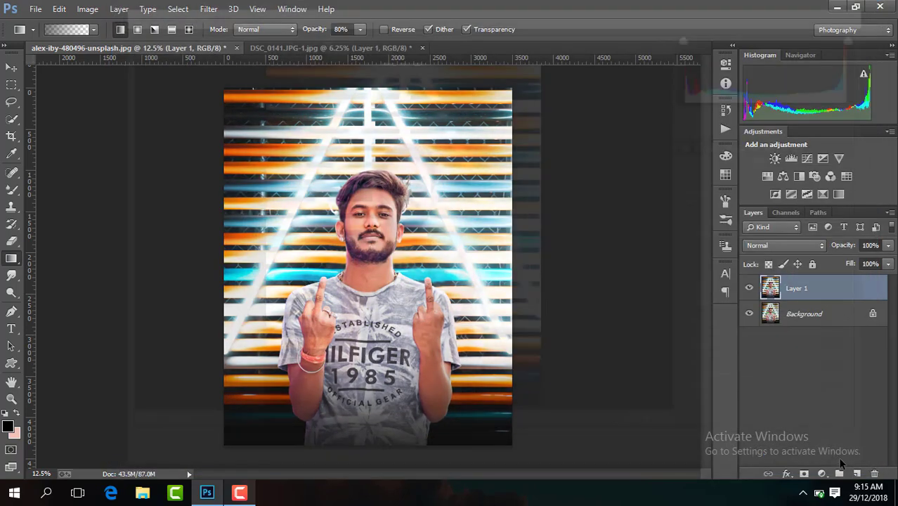